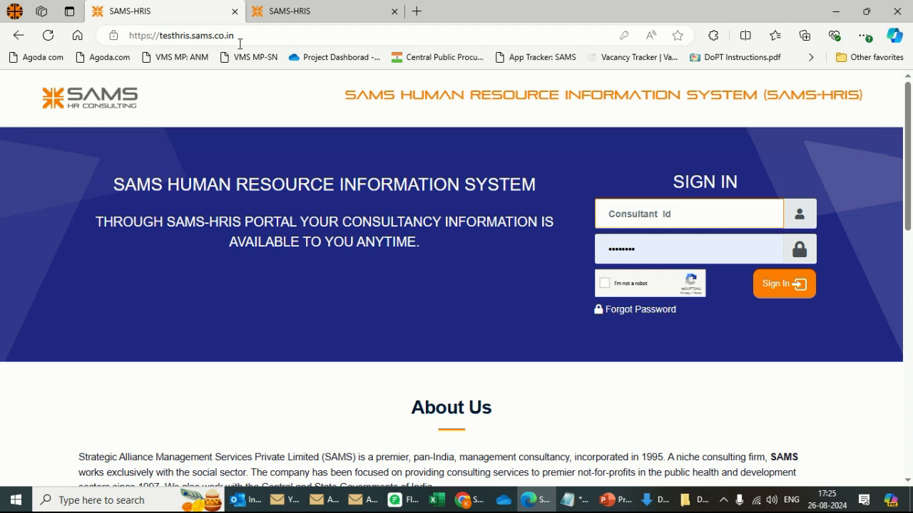
- Highlight part of the SAMS-HRIS portal address and dismiss the address suggestions list
left_click_drag(240, 35, 162, 36)
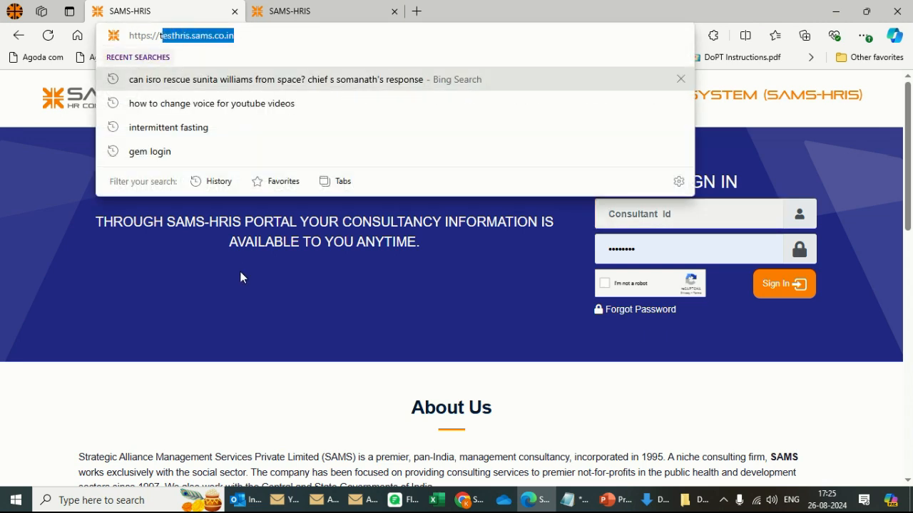
left_click(283, 16)
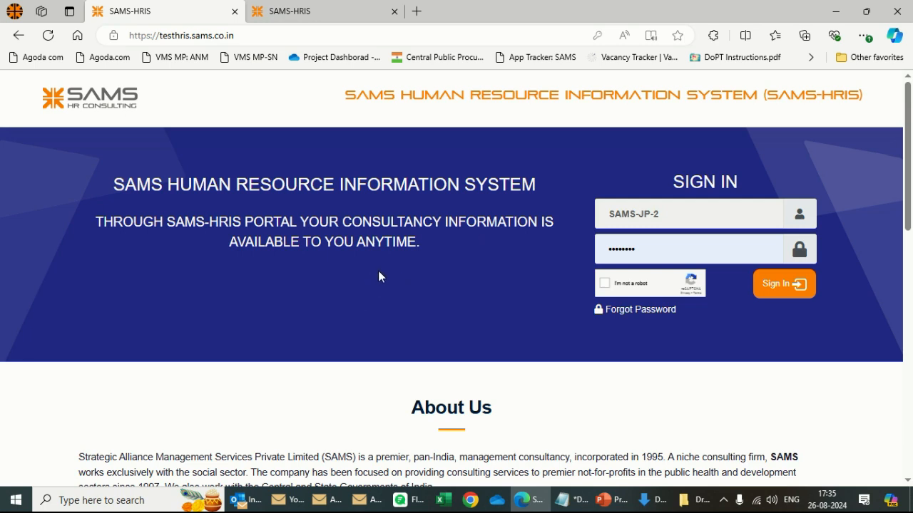
- Fill the login with the saved supervisor credentials, pass the reCAPTCHA check, and sign in
left_click(716, 212)
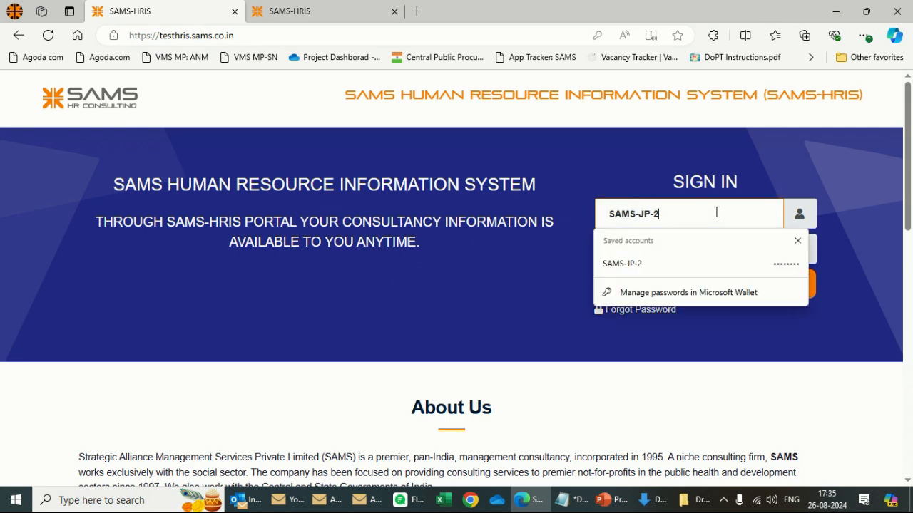
left_click(652, 258)
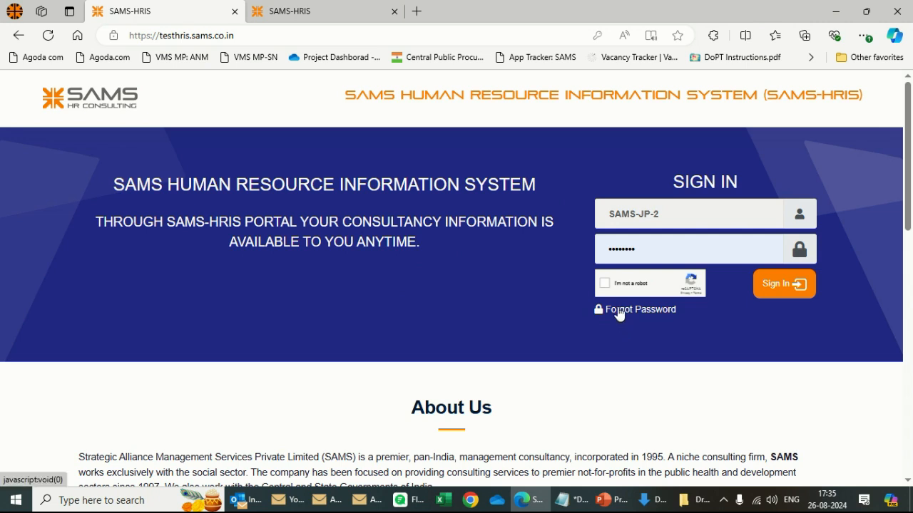
left_click(681, 216)
left_click(643, 248)
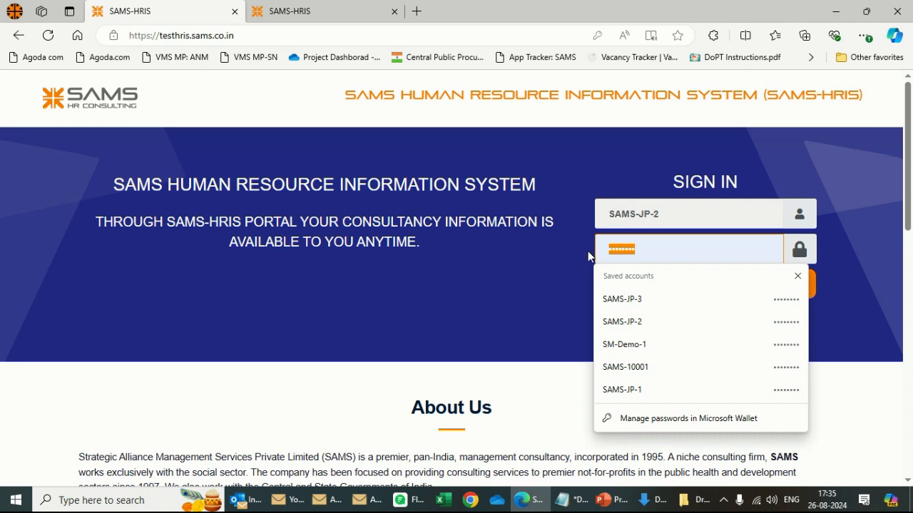
left_click(510, 276)
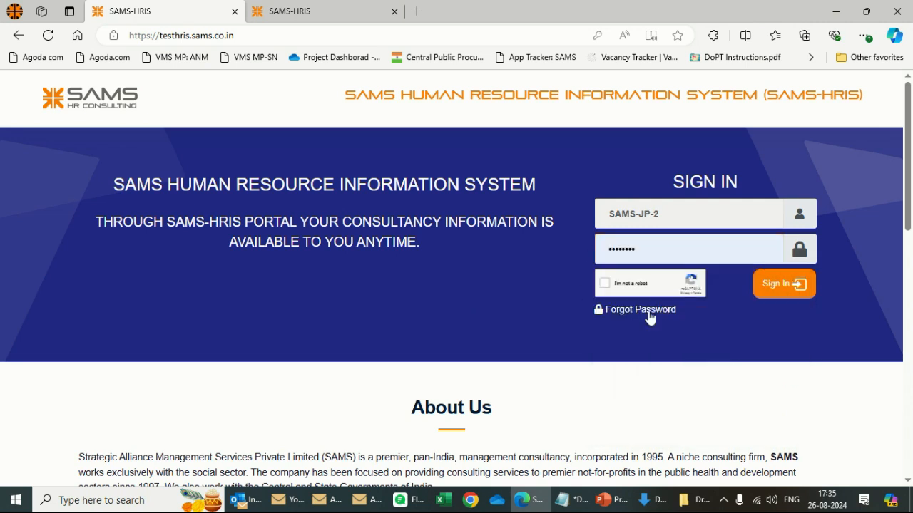
left_click(605, 288)
left_click(783, 291)
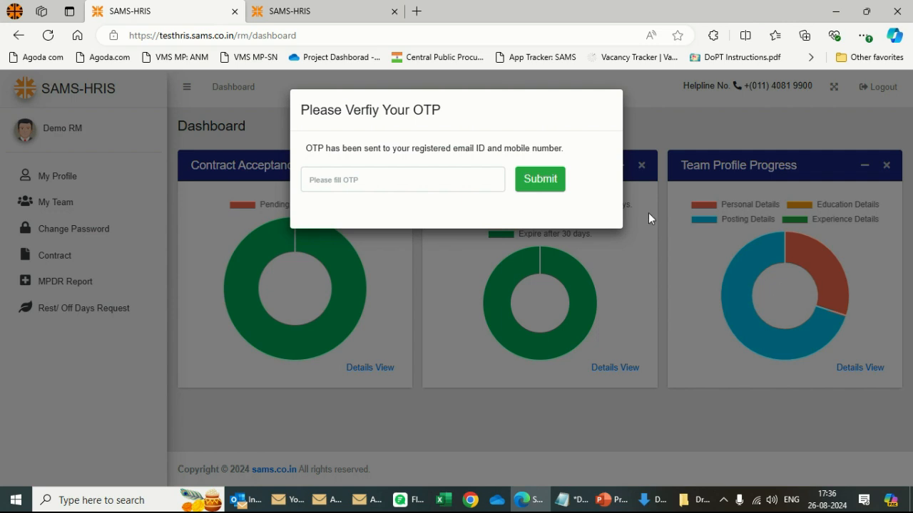
- Enter the received one-time code in the OTP field and submit it
left_click(432, 186)
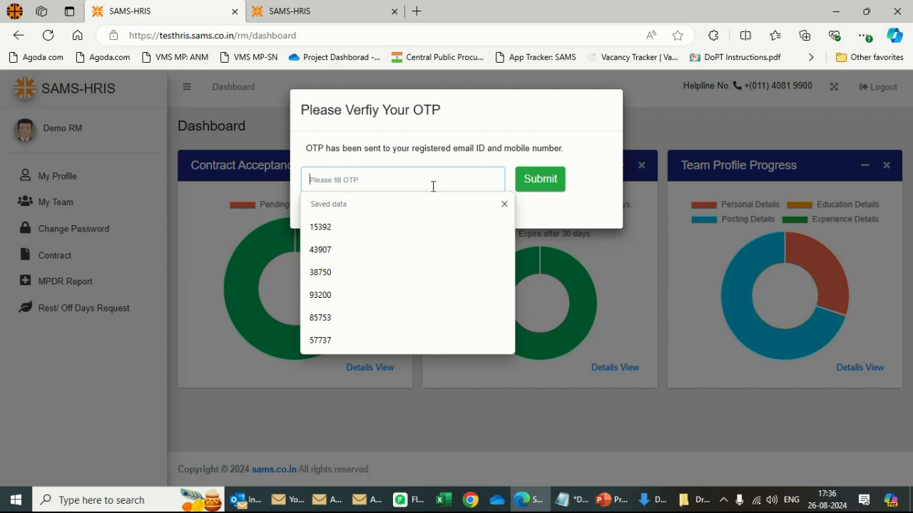
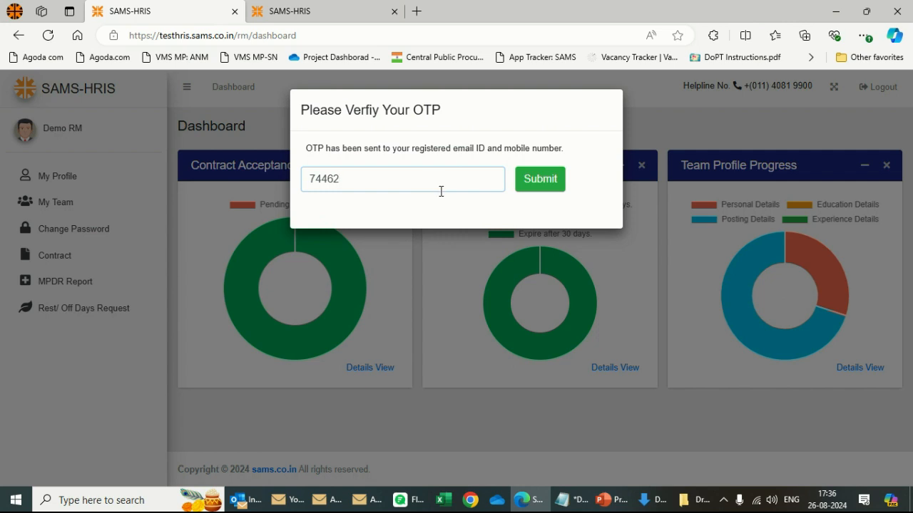
left_click(547, 186)
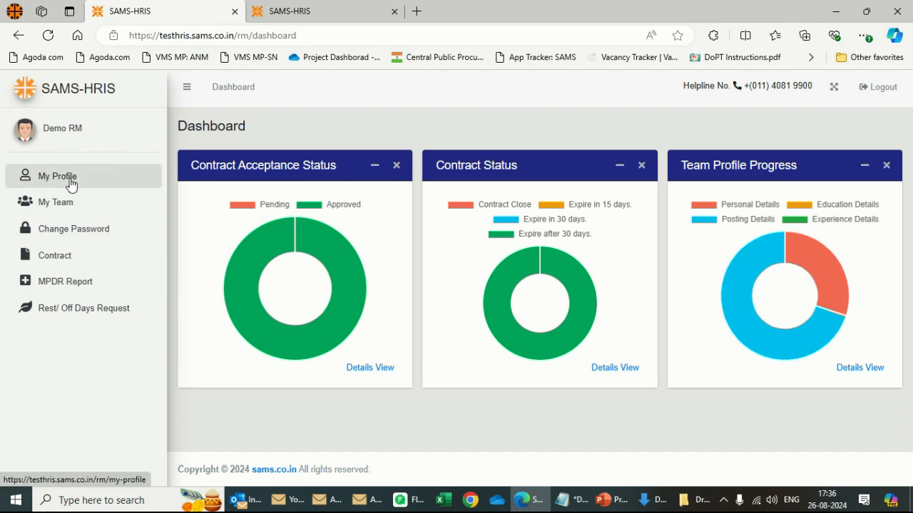
- From the MPDR Report listing, view the consultant's August 2024 MPDR and load the first entry
left_click(74, 288)
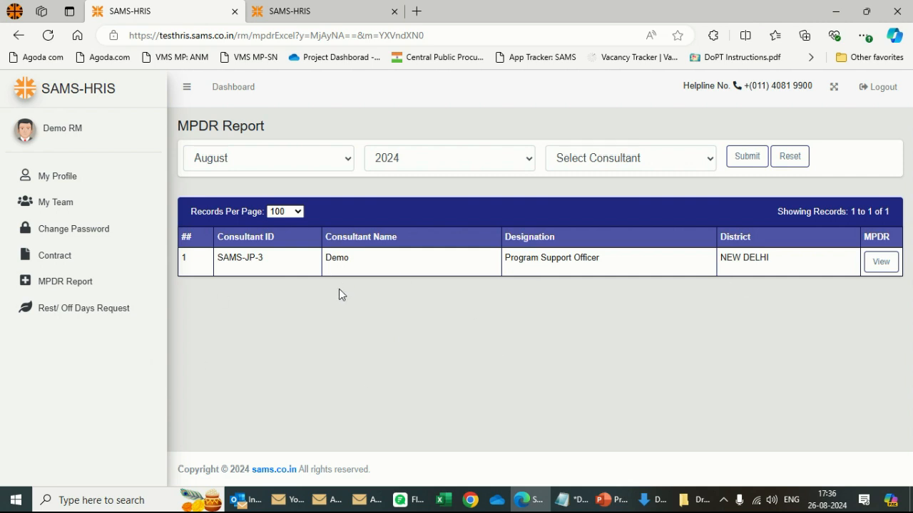
left_click(881, 262)
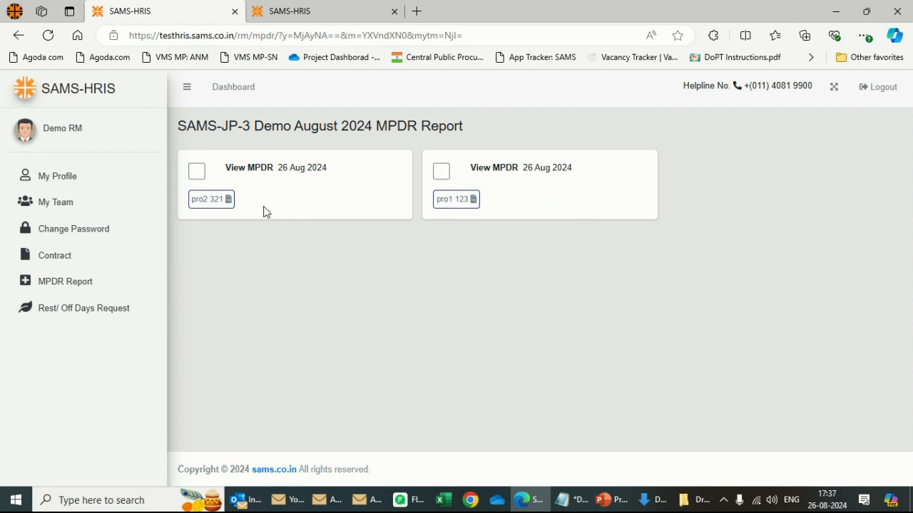
left_click(198, 172)
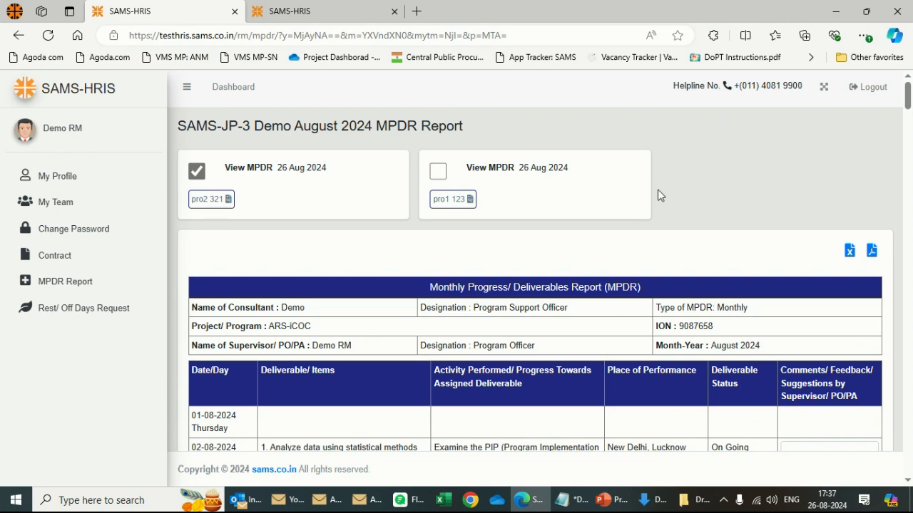
- Scroll through the MPDR table, highlighting the Deliverable/ Items heading while reading the daily deliverables
scroll(659, 195, "down", 2)
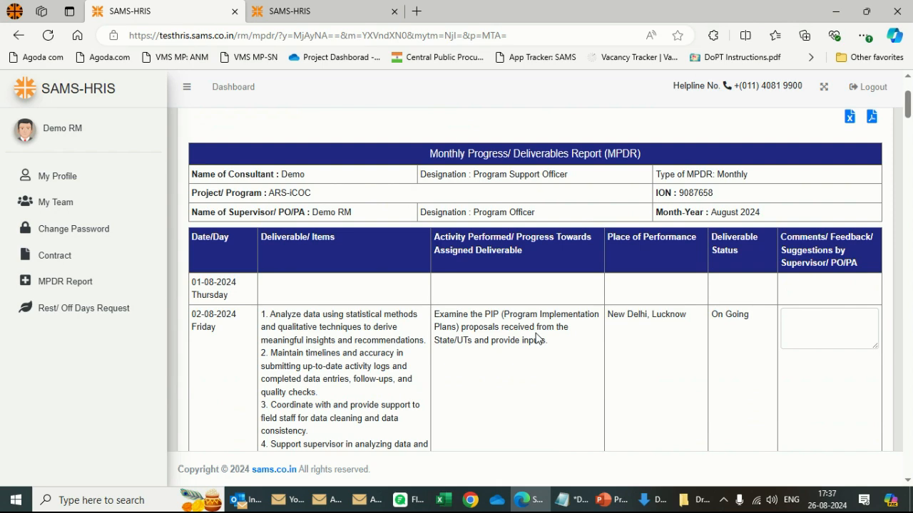
scroll(537, 339, "down", 1)
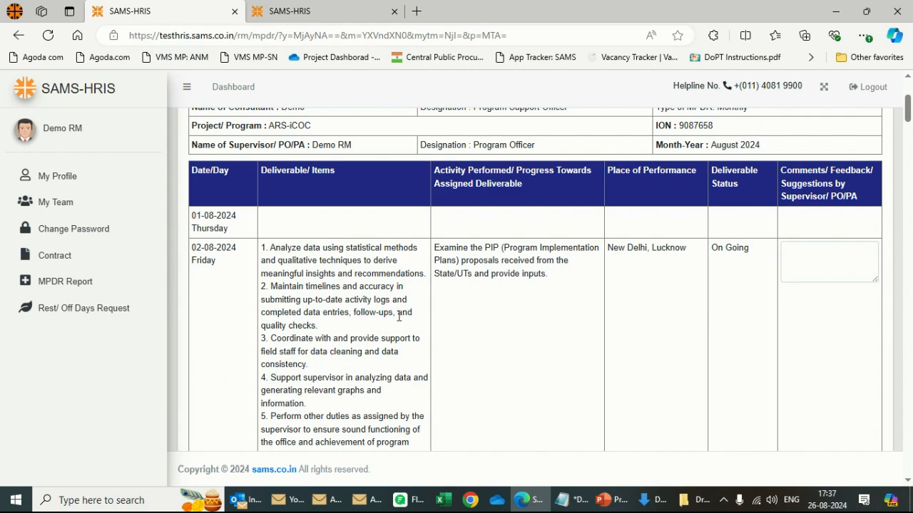
scroll(411, 307, "down", 1)
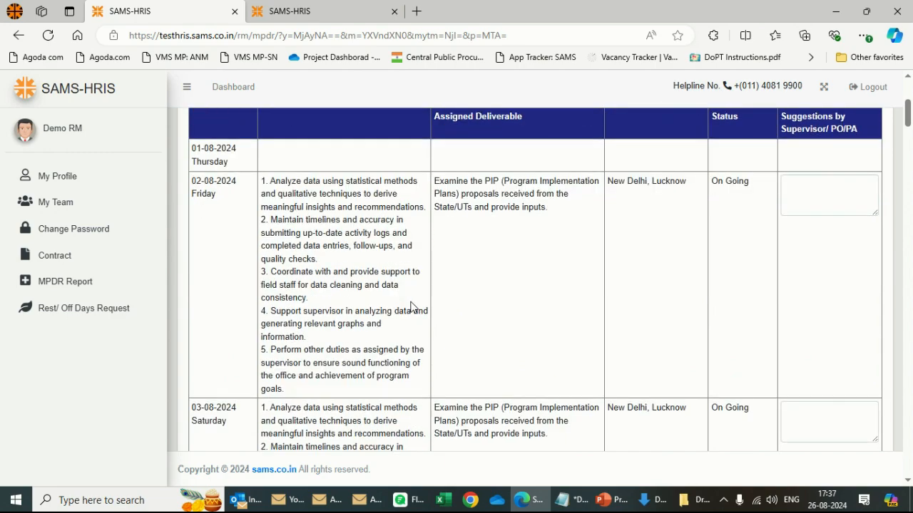
scroll(411, 307, "up", 1)
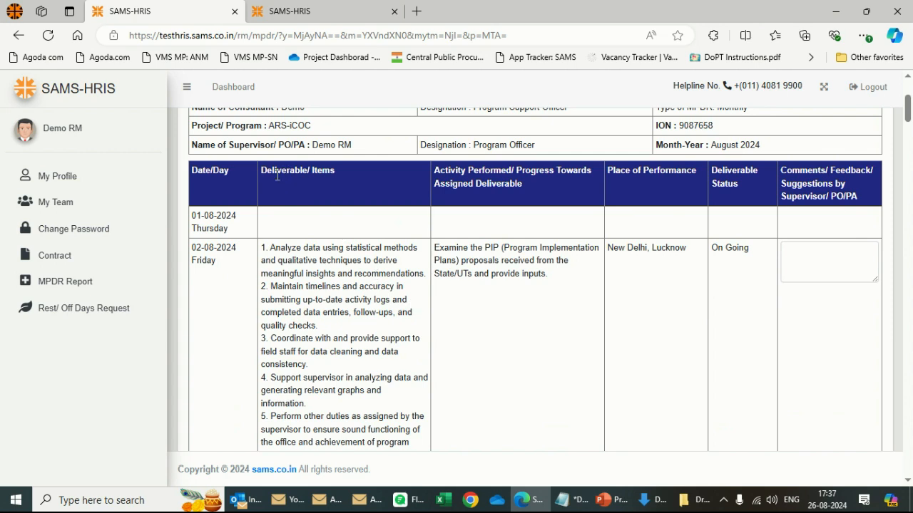
left_click_drag(261, 171, 330, 169)
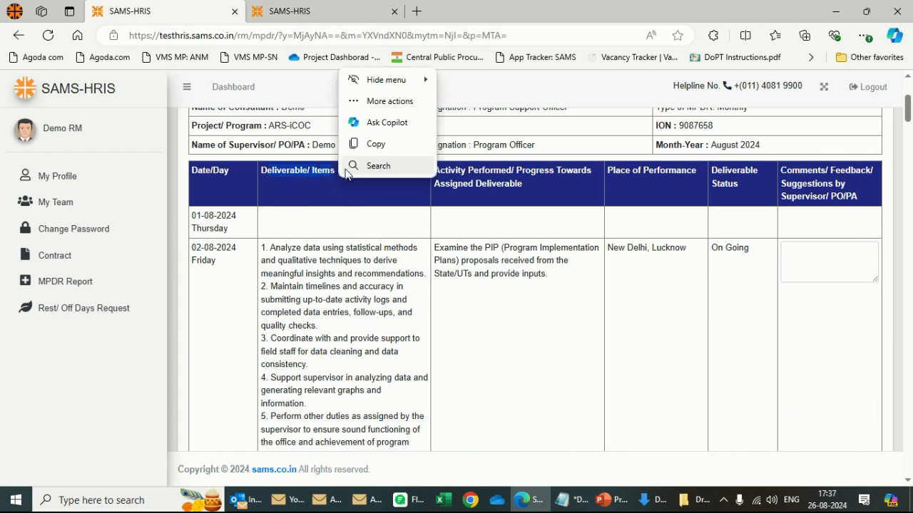
left_click(347, 310)
scroll(348, 310, "down", 1)
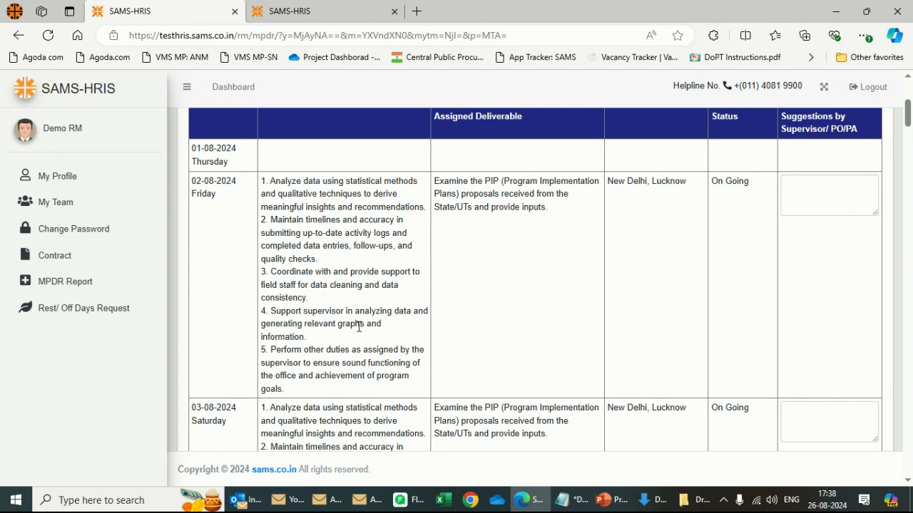
scroll(359, 326, "up", 1)
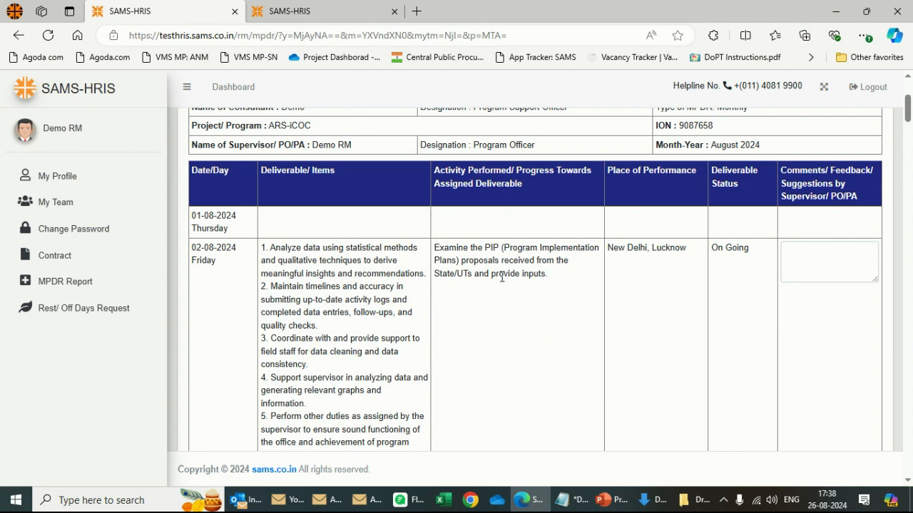
- Highlight the 02-08-2024 activity and the place of performance New Delhi, Lucknow
left_click_drag(547, 276, 432, 255)
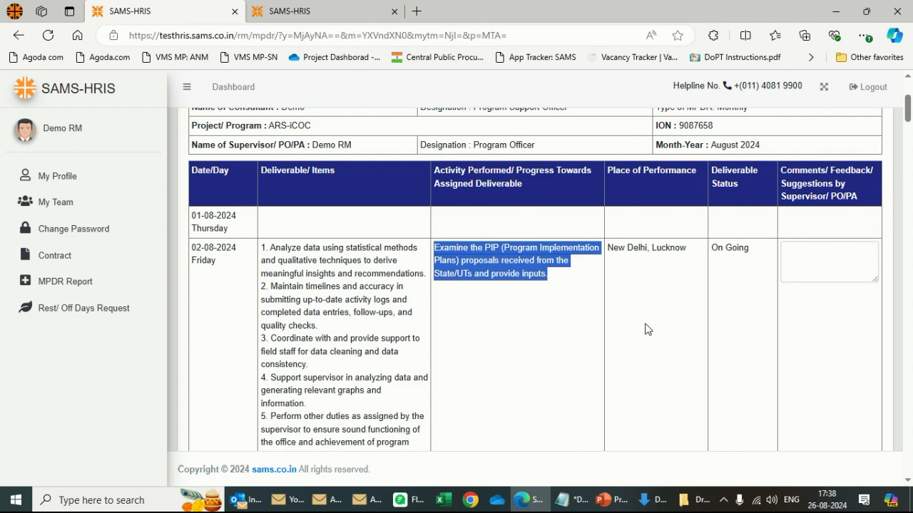
left_click_drag(611, 170, 676, 181)
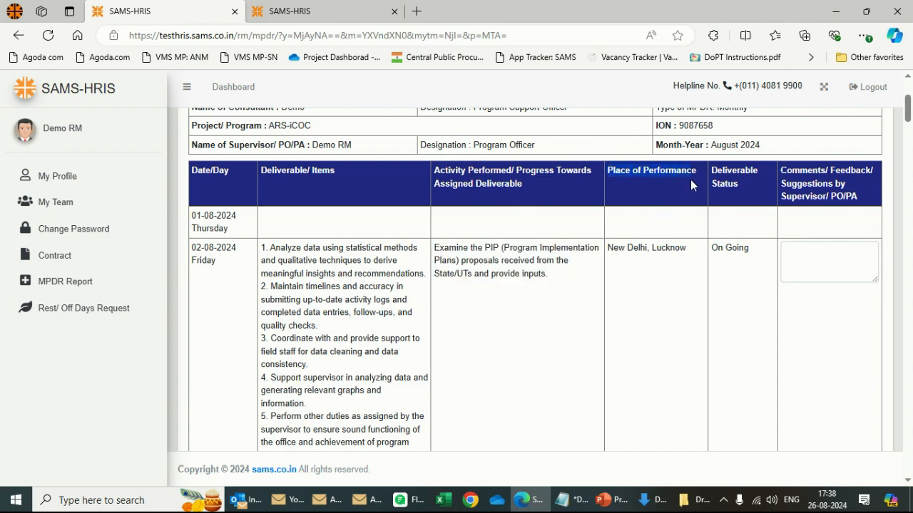
left_click(626, 261)
left_click_drag(609, 247, 687, 251)
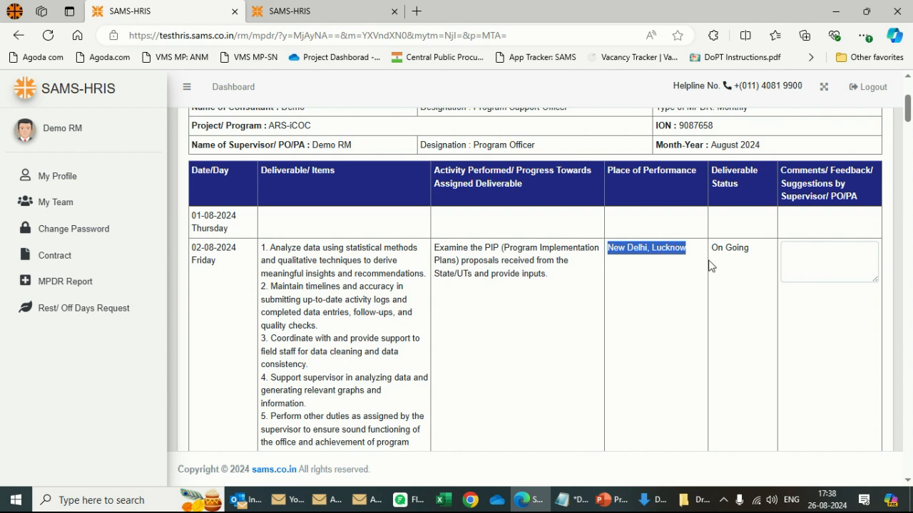
- Scroll up and down through the rest of the MPDR table to review the entries
scroll(617, 265, "down", 1)
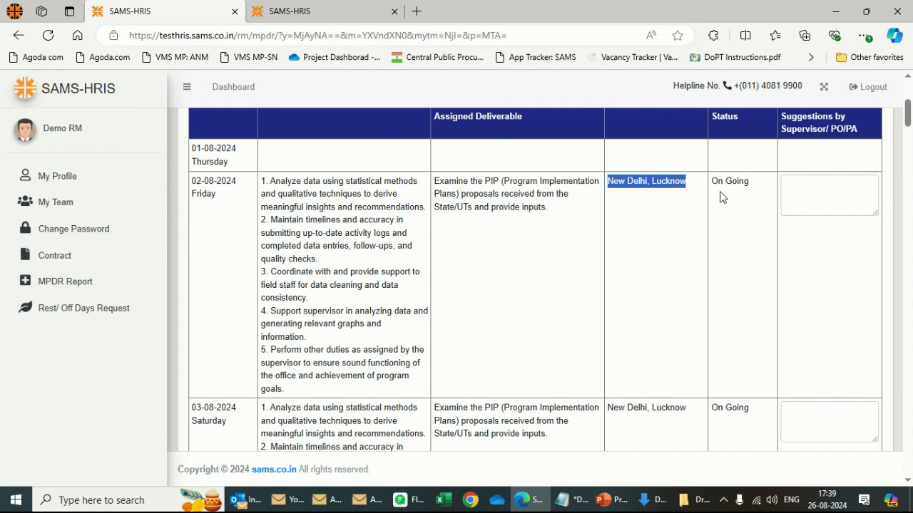
scroll(760, 230, "up", 2)
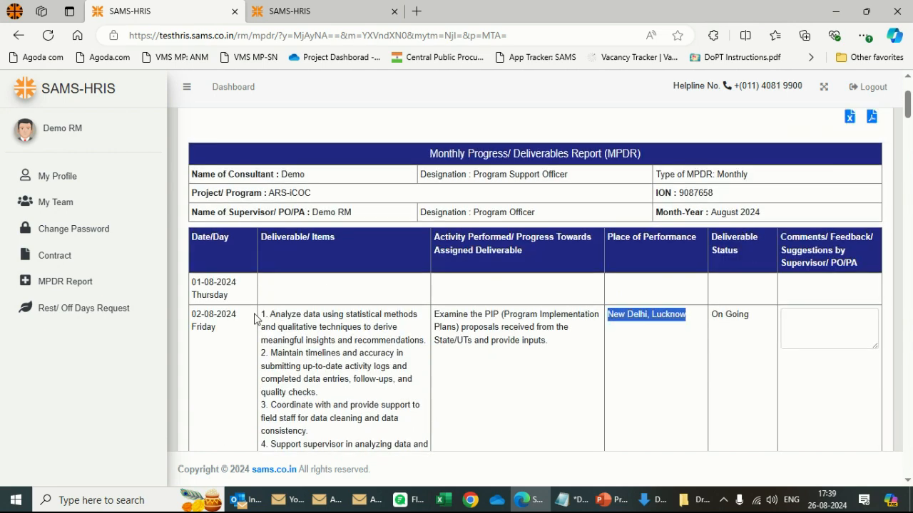
scroll(273, 307, "down", 1)
scroll(245, 310, "down", 1)
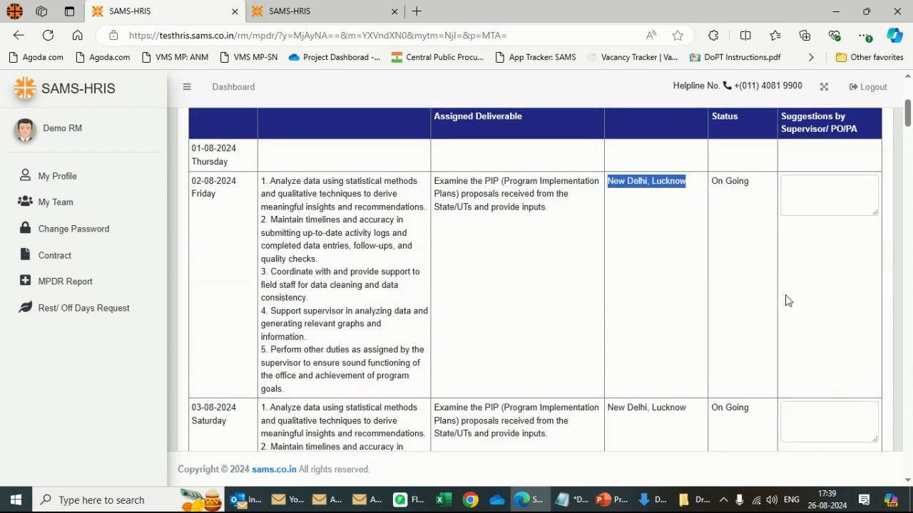
scroll(351, 288, "up", 1)
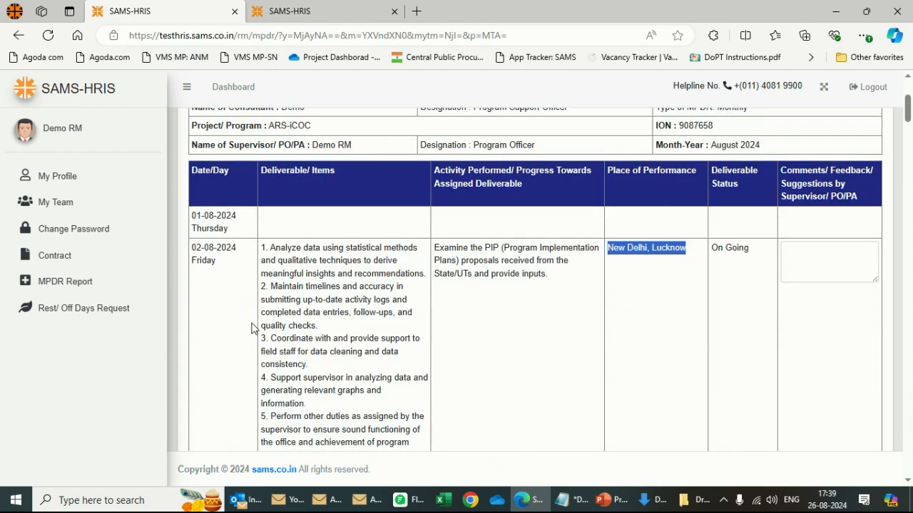
scroll(440, 364, "down", 1)
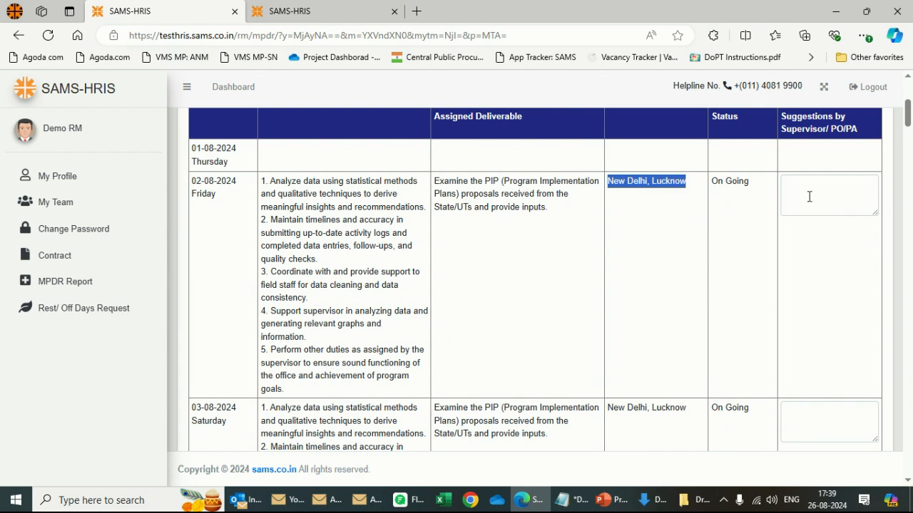
scroll(654, 314, "up", 2)
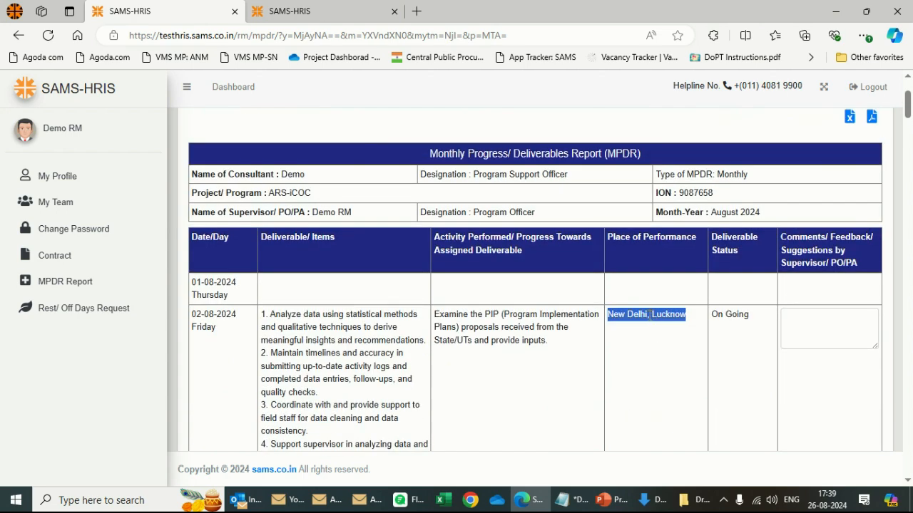
scroll(624, 326, "down", 1)
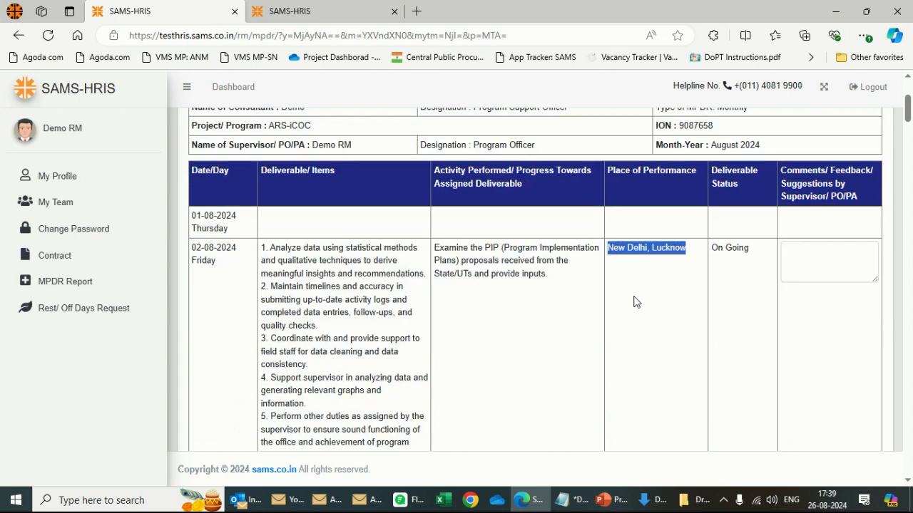
left_click(808, 253)
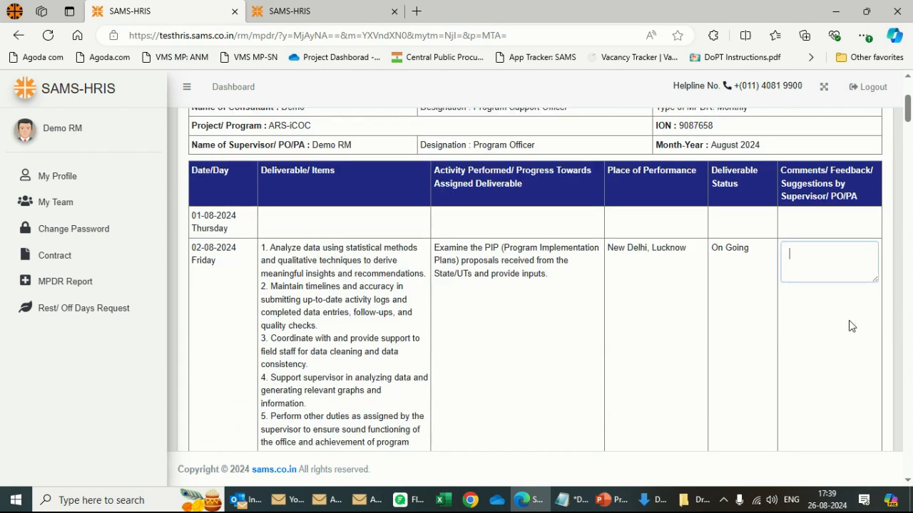
scroll(848, 325, "down", 1)
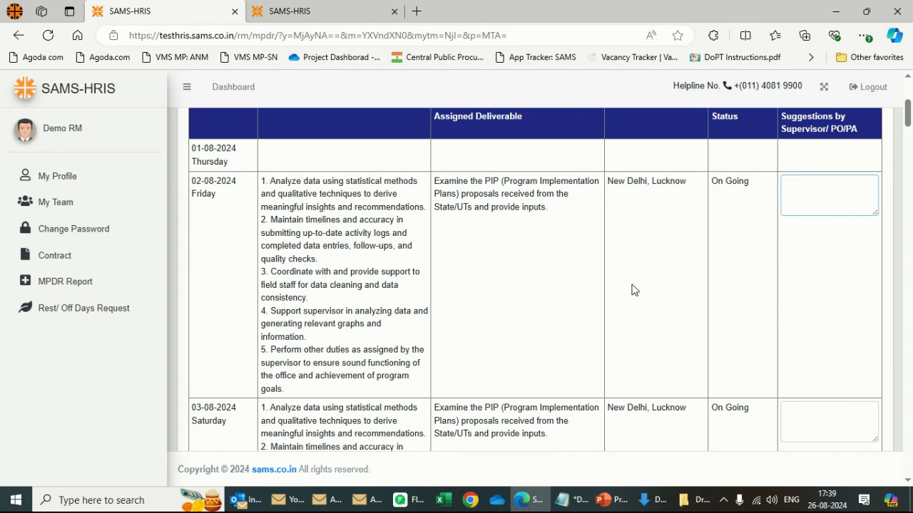
scroll(848, 265, "down", 2)
left_click(796, 218)
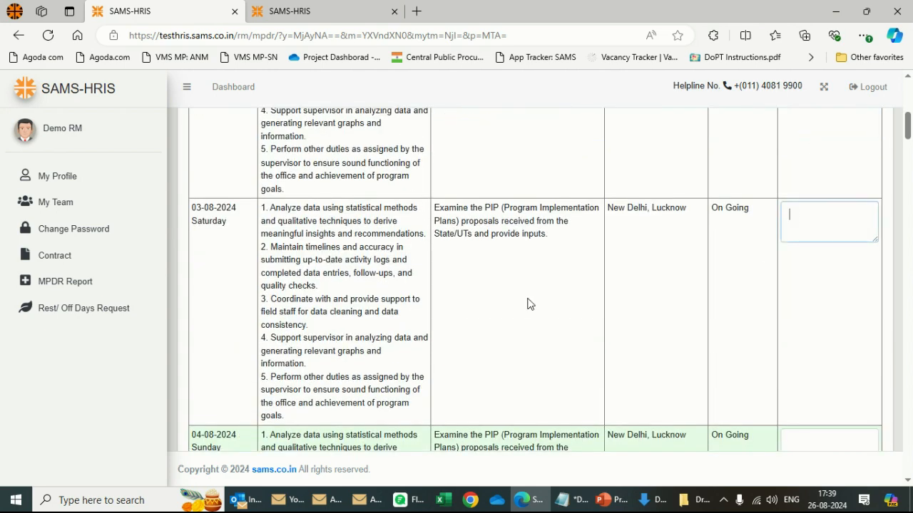
scroll(526, 304, "down", 3)
left_click(786, 256)
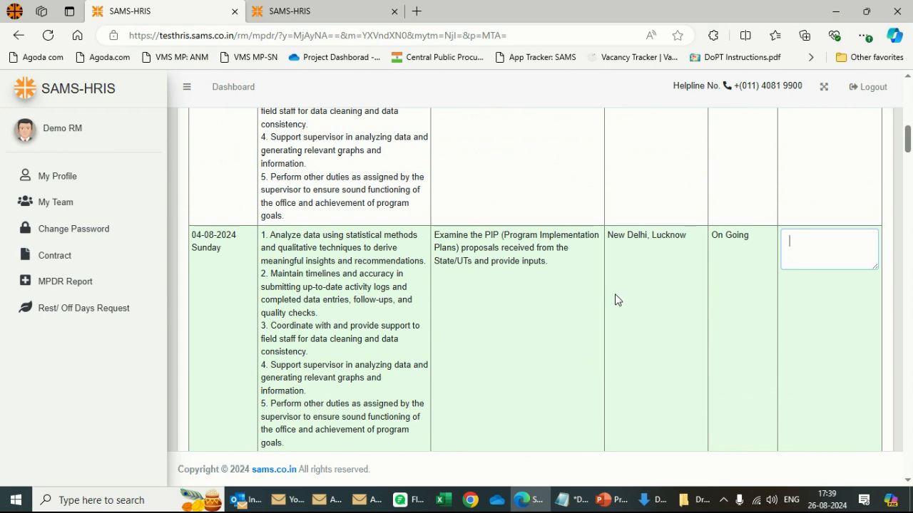
scroll(616, 296, "down", 4)
left_click(821, 211)
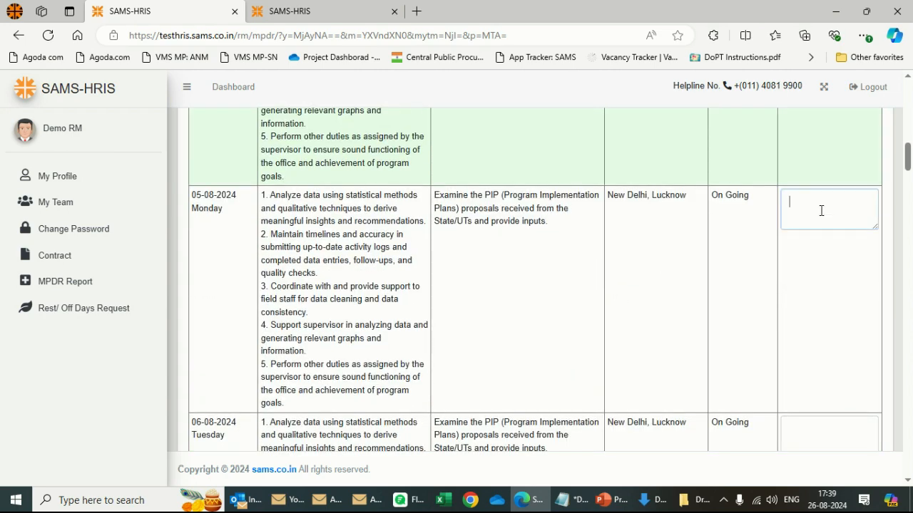
scroll(622, 294, "up", 5)
scroll(625, 289, "up", 9)
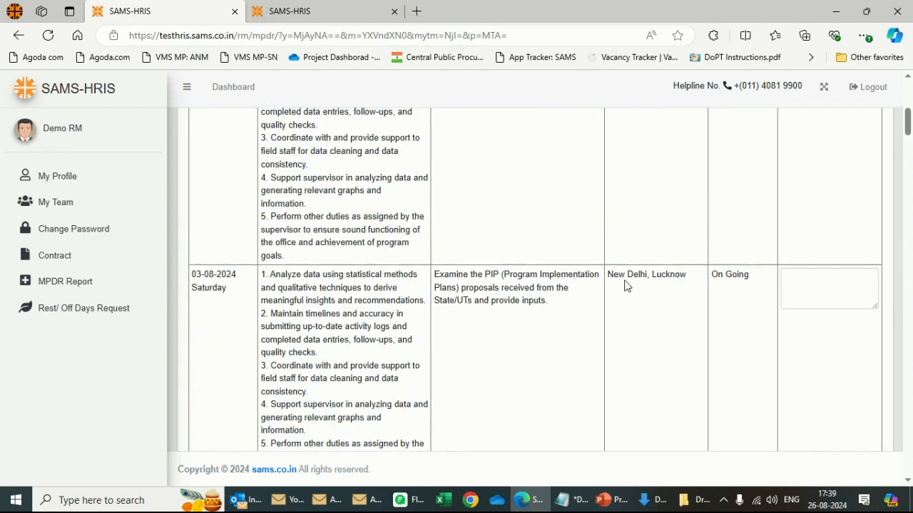
scroll(645, 297, "down", 2)
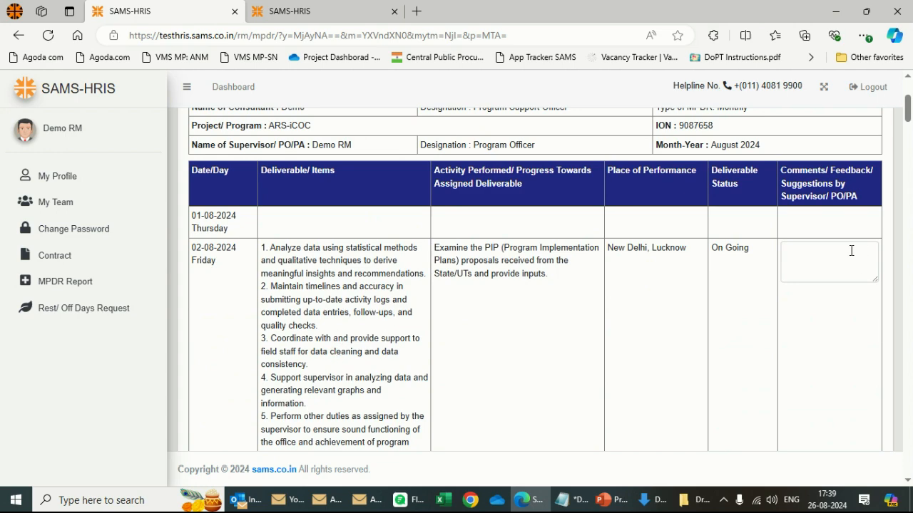
scroll(308, 322, "down", 2)
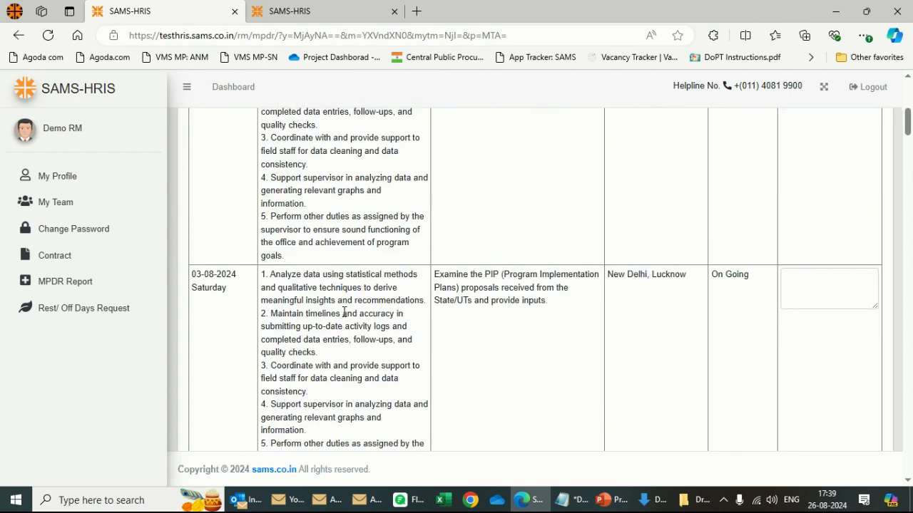
scroll(349, 273, "up", 1)
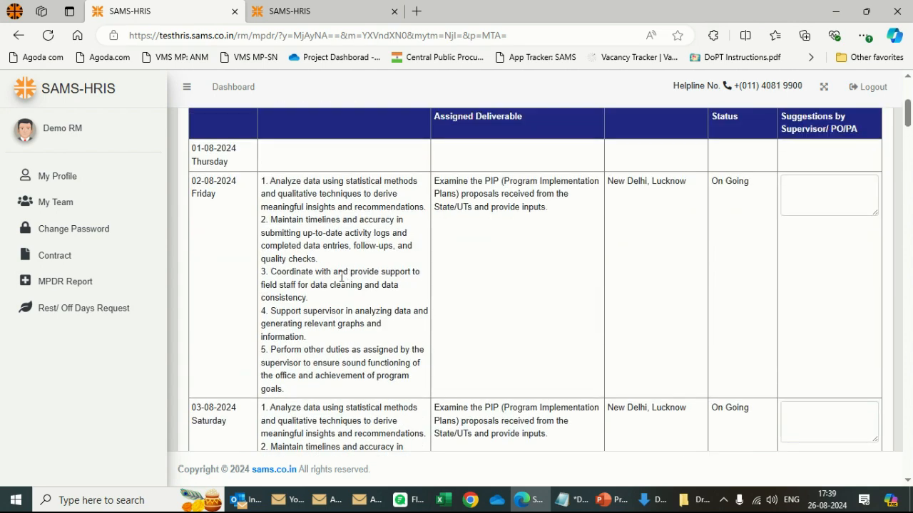
scroll(341, 277, "down", 3)
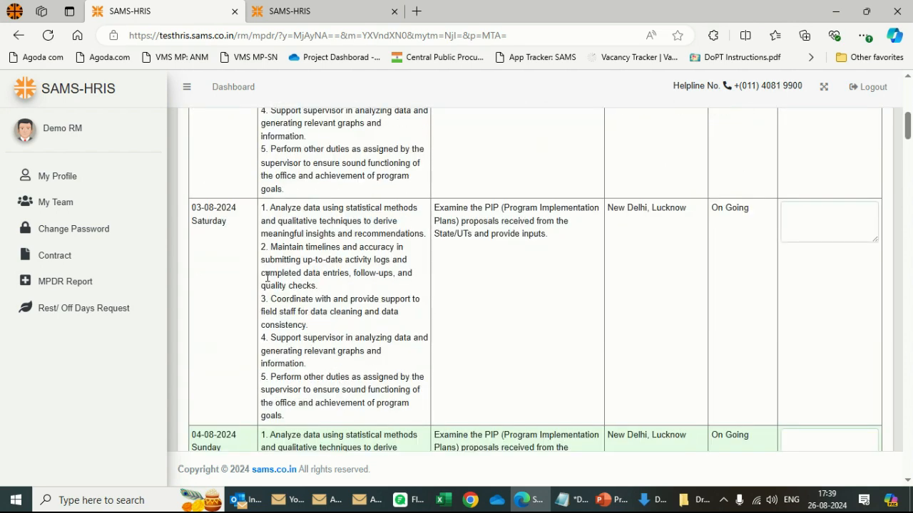
scroll(267, 276, "down", 2)
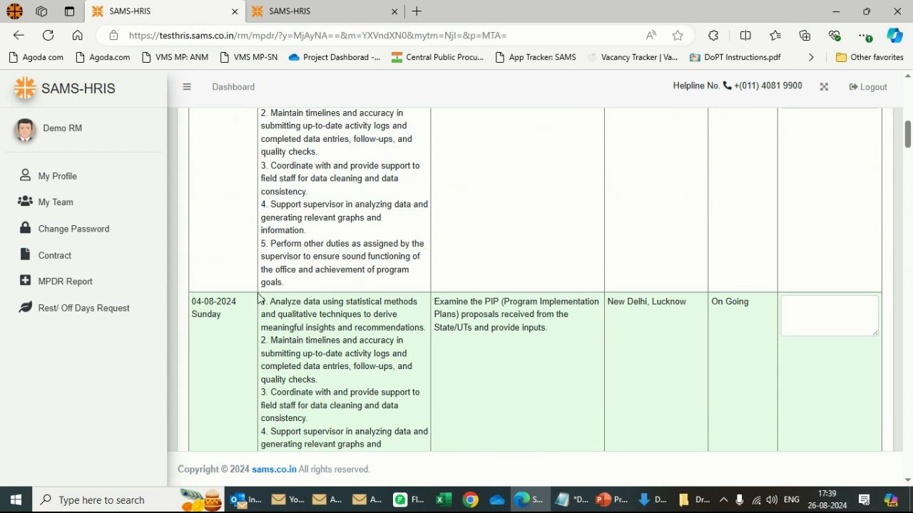
scroll(257, 292, "up", 1)
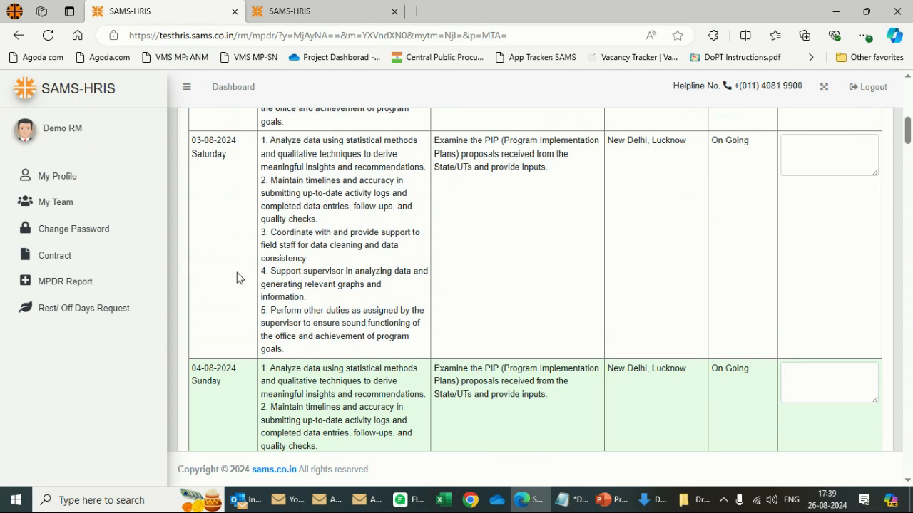
left_click_drag(231, 222, 261, 137)
left_click(581, 318)
scroll(302, 267, "down", 4)
scroll(499, 338, "down", 1)
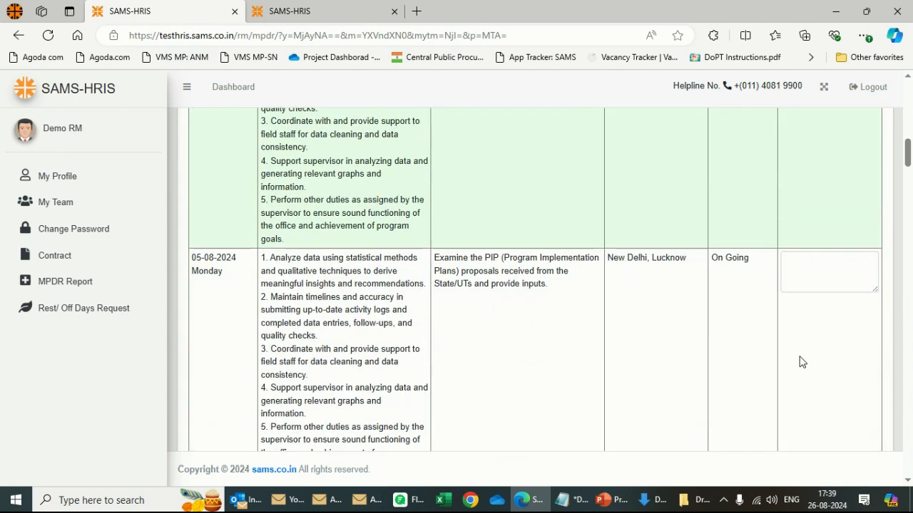
scroll(802, 362, "down", 4)
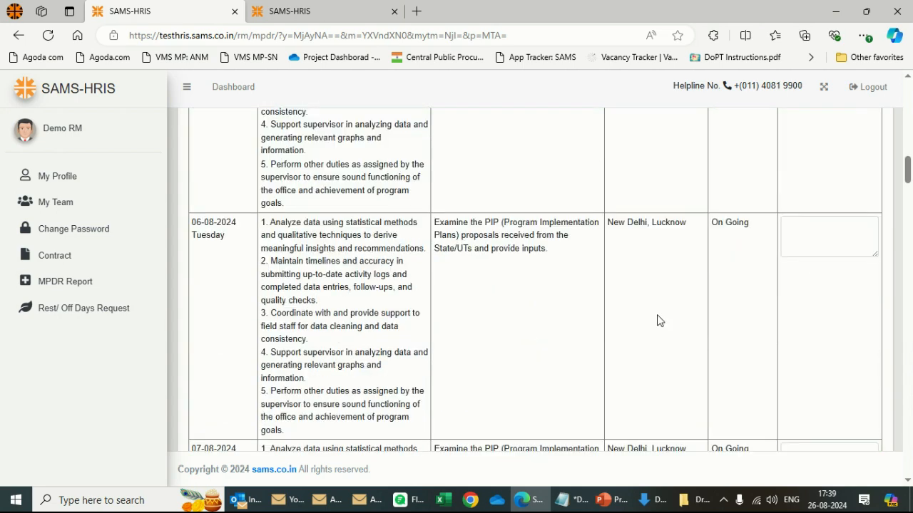
left_click(820, 228)
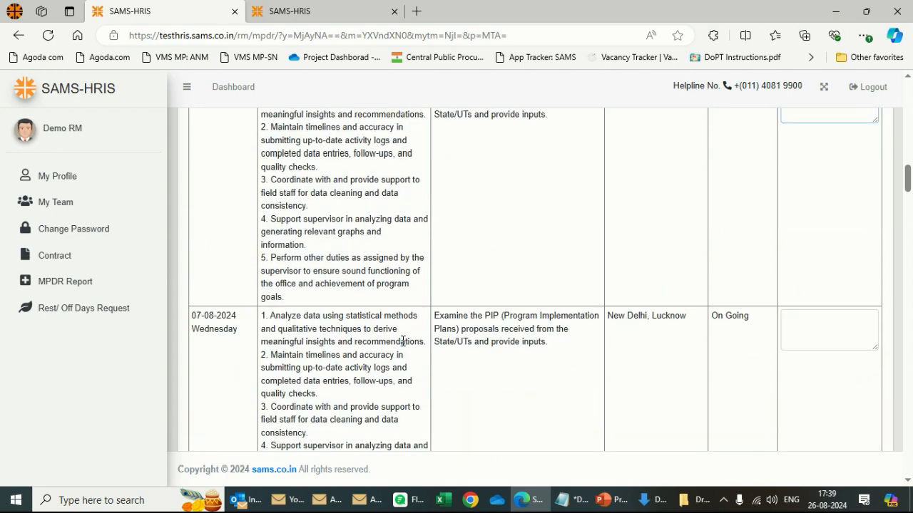
scroll(405, 344, "down", 2)
scroll(542, 321, "down", 5)
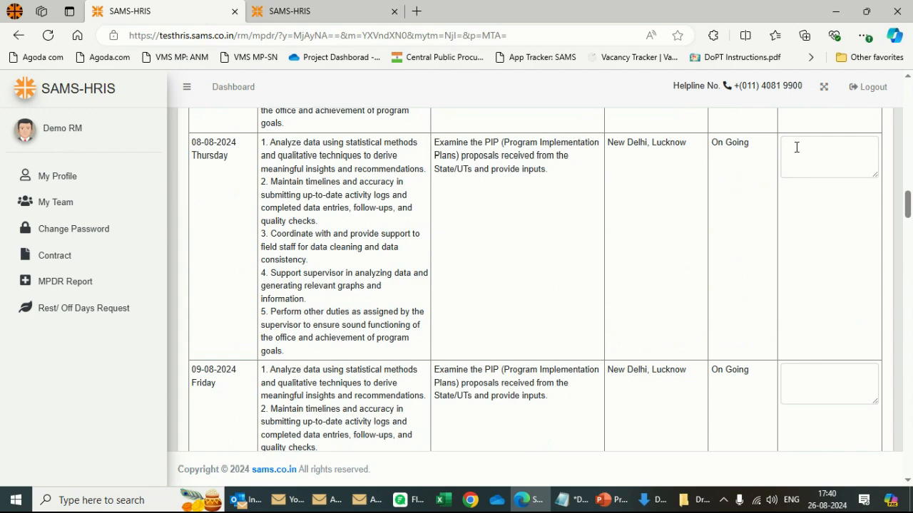
scroll(428, 285, "down", 13)
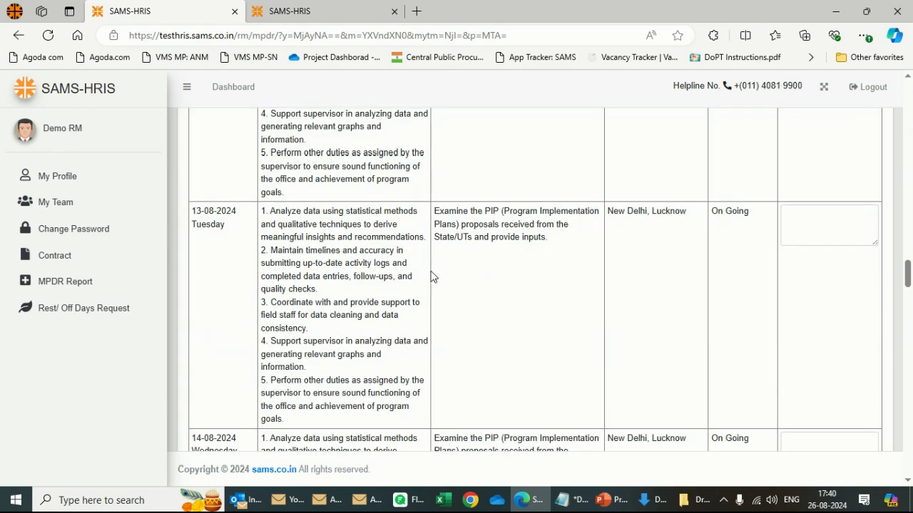
scroll(432, 276, "down", 3)
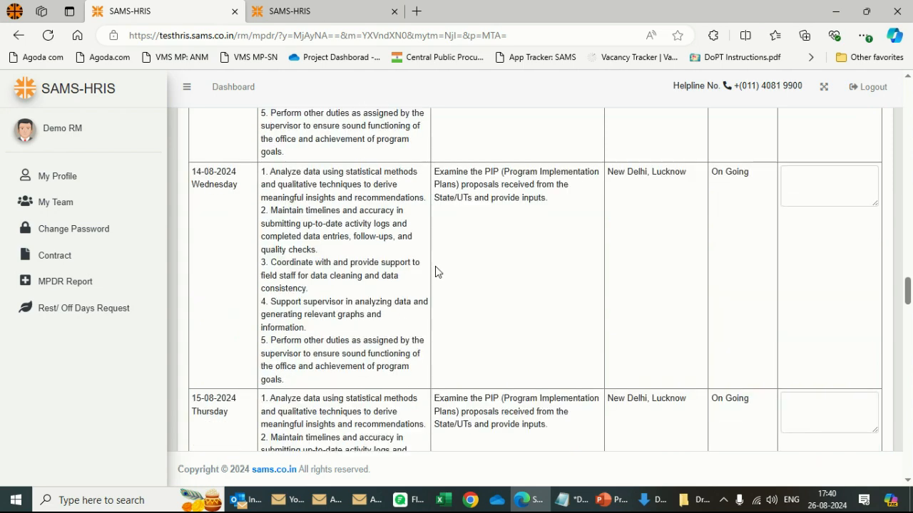
scroll(437, 271, "down", 9)
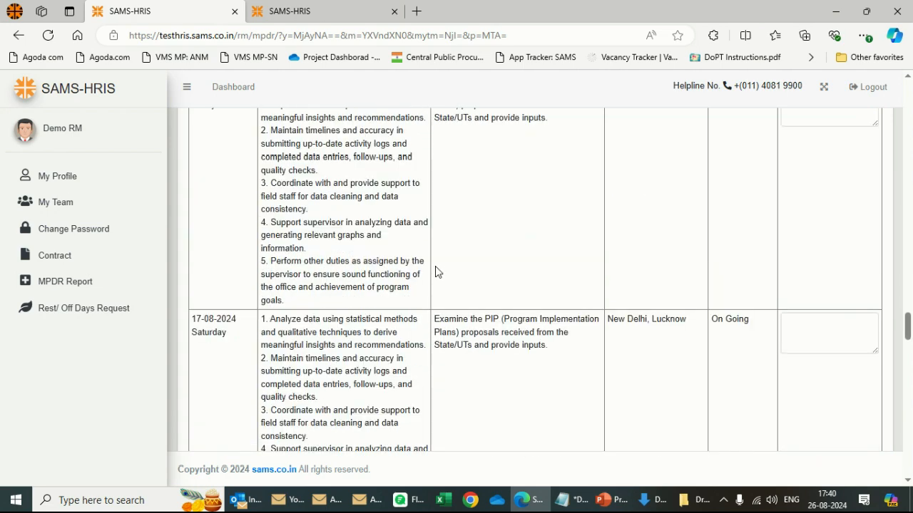
scroll(437, 272, "down", 18)
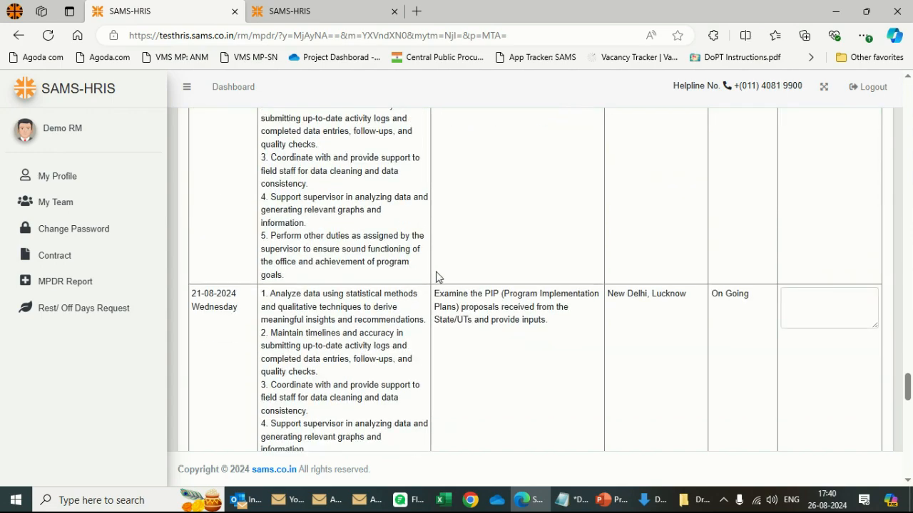
scroll(439, 277, "down", 2)
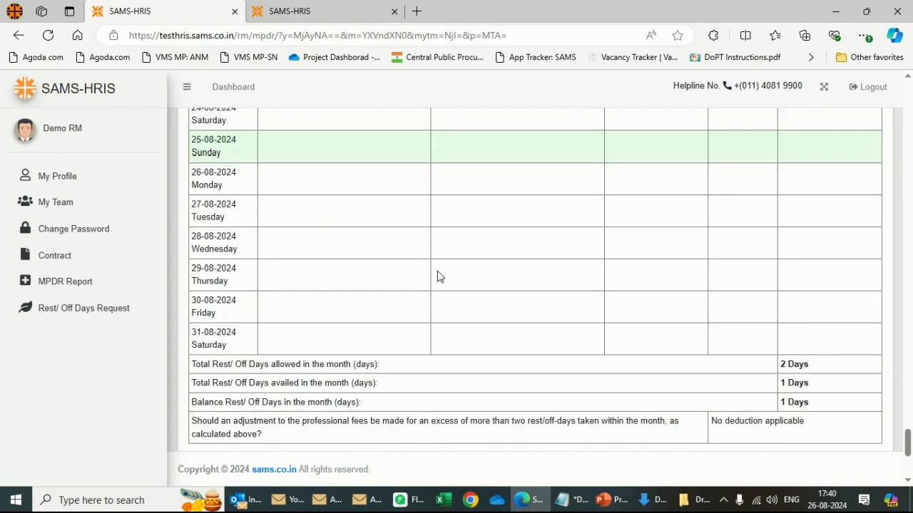
scroll(439, 277, "down", 2)
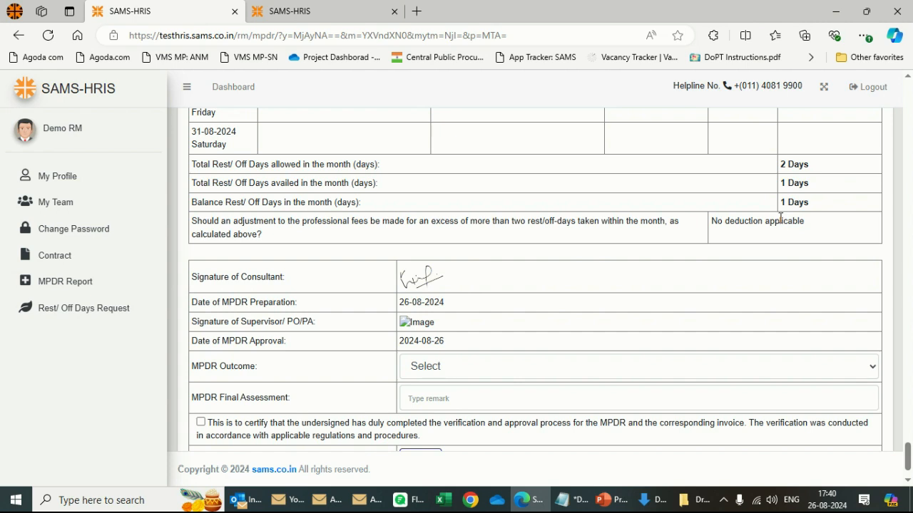
- Check the remaining 1 Days rest/off-day balance, then open the MPDR Outcome dropdown
left_click_drag(780, 203, 809, 211)
left_click(784, 186)
scroll(521, 211, "down", 1)
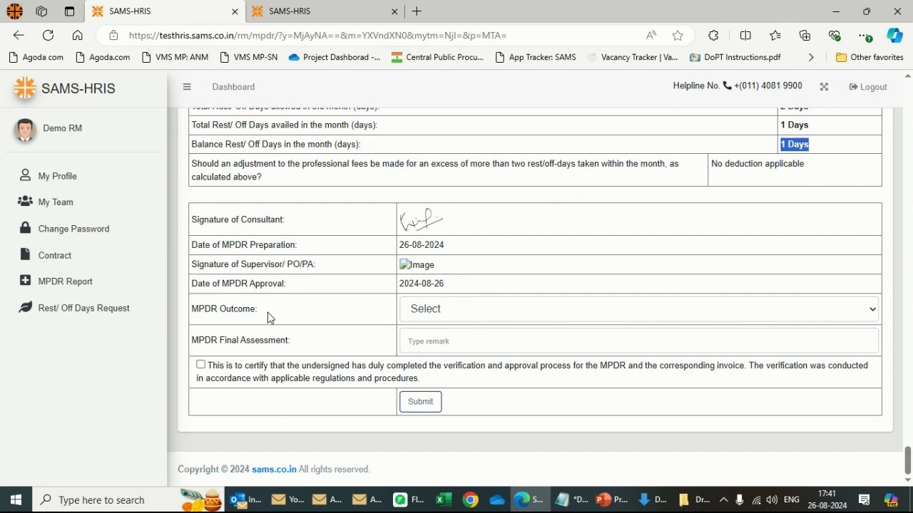
left_click(497, 315)
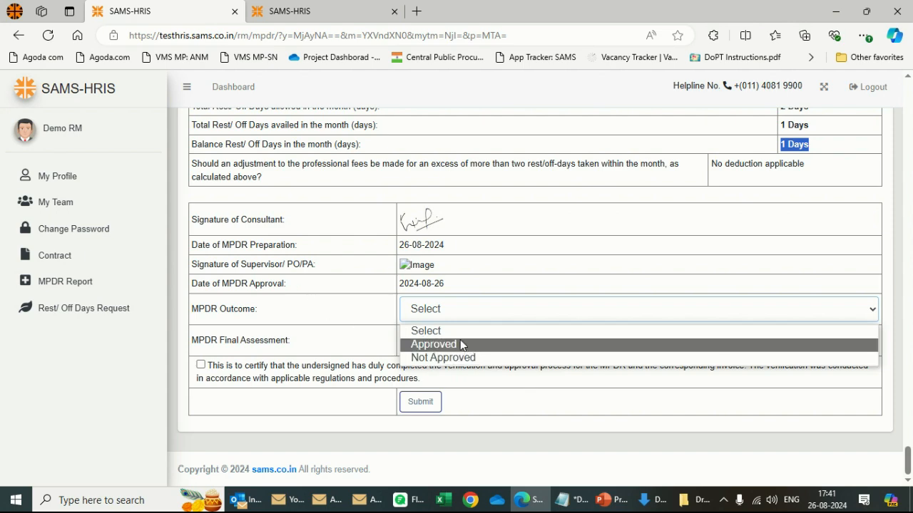
- Set the MPDR outcome to Approved and enter the final assessment remark 'ABC, Sample'
left_click(461, 343)
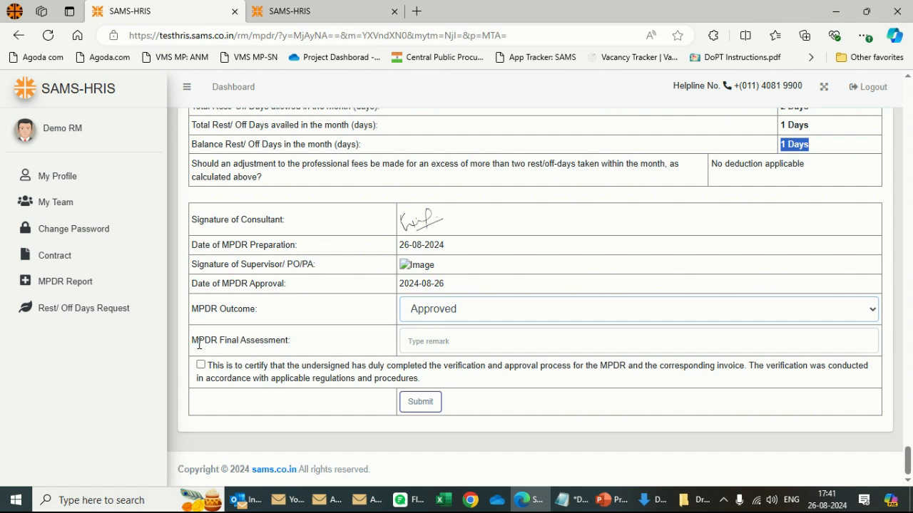
left_click(487, 348)
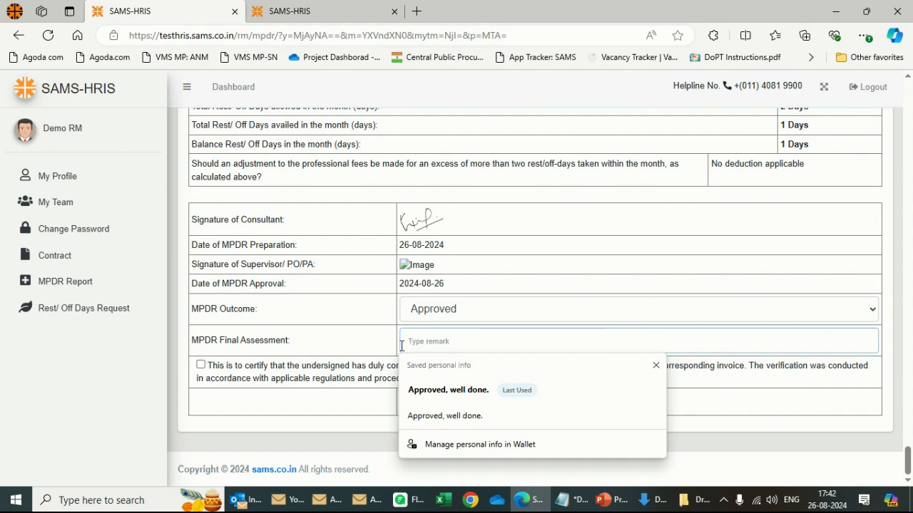
left_click(327, 340)
left_click(419, 340)
key("Down")
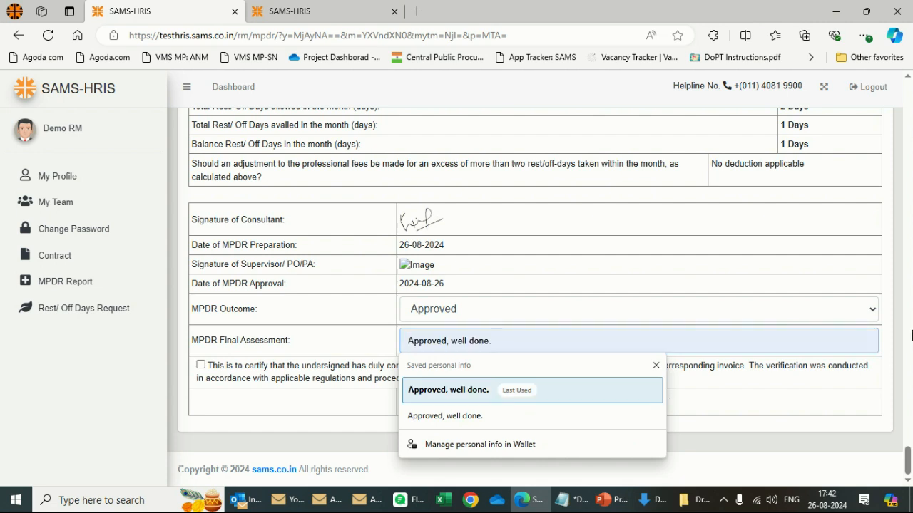
type("A")
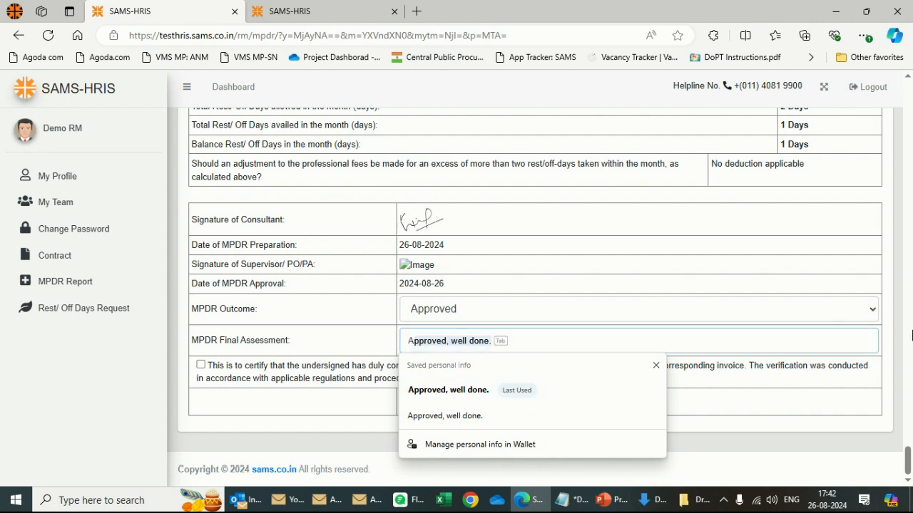
type("BC, Sample")
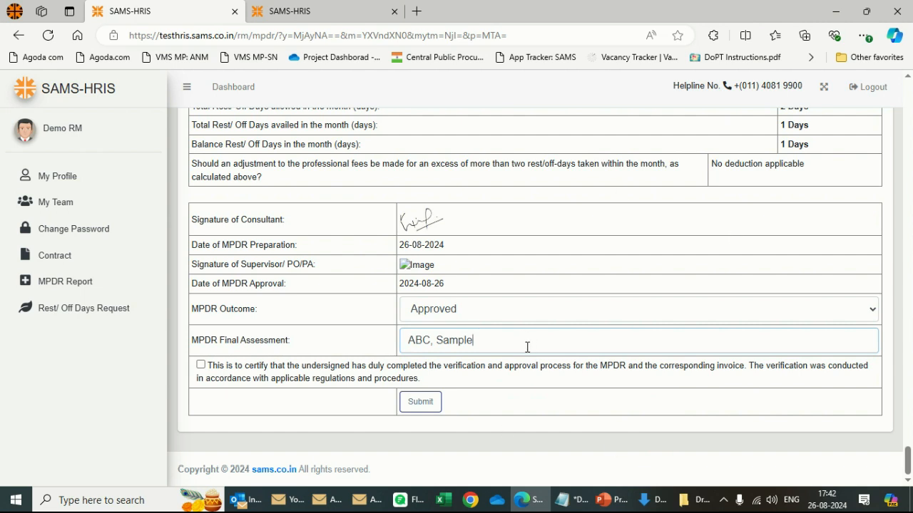
left_click(662, 308)
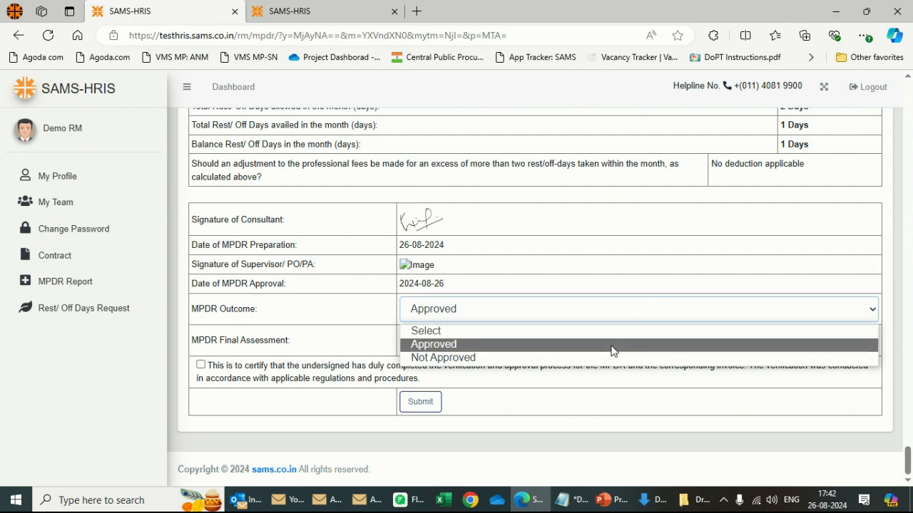
- Switch the outcome to Not Approved and tick the verification and approval certification
left_click(550, 358)
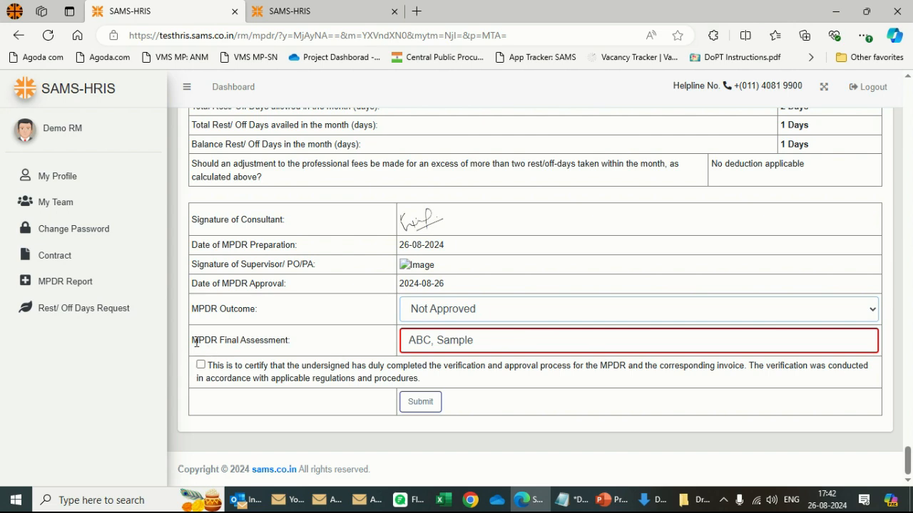
left_click_drag(196, 343, 320, 346)
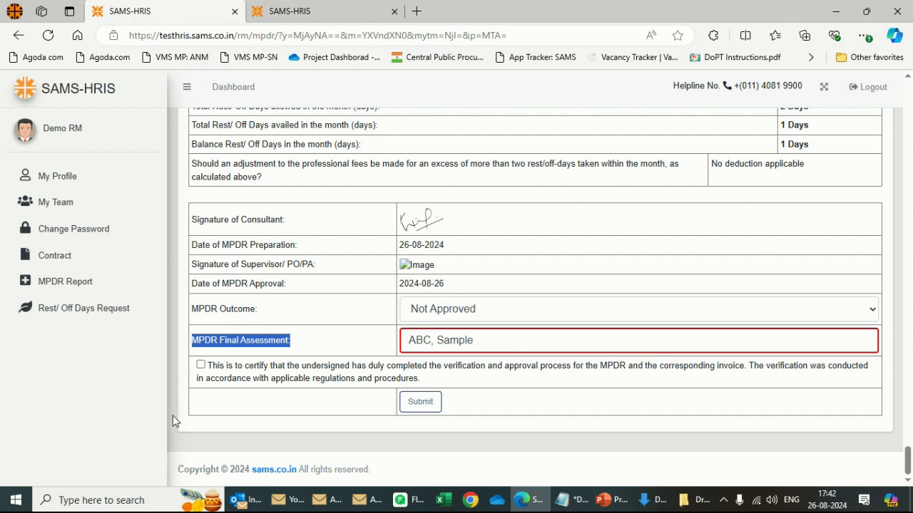
left_click(201, 366)
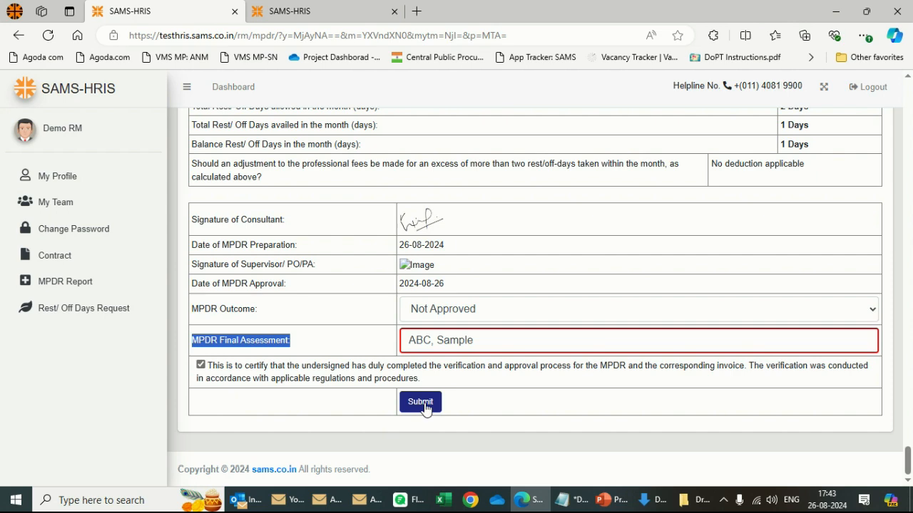
- Change the outcome back to Approved and open the August 2024 MPDR approval email
left_click(598, 319)
left_click(507, 345)
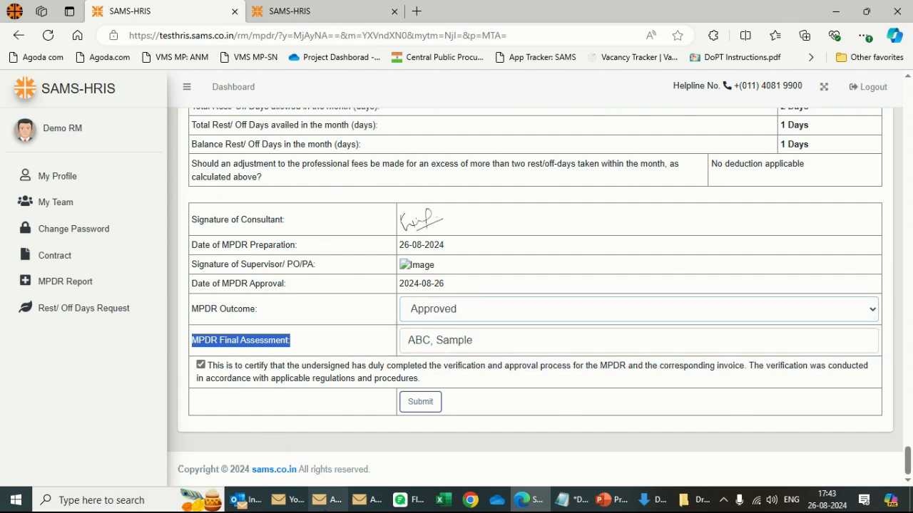
mouse_move(330, 503)
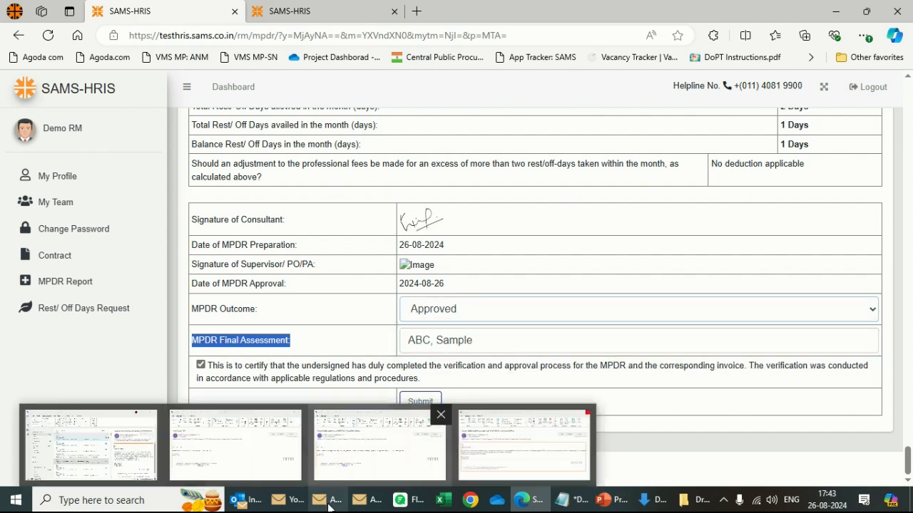
left_click(413, 474)
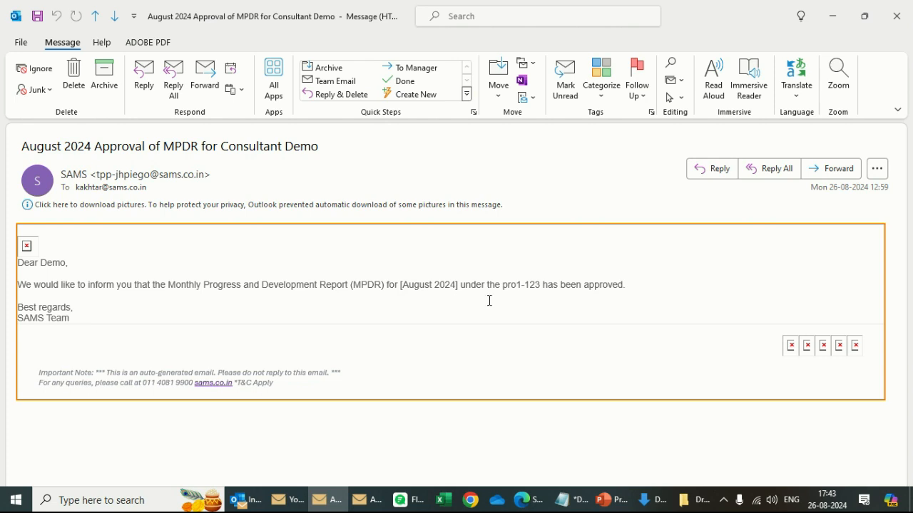
left_click_drag(627, 292, 21, 289)
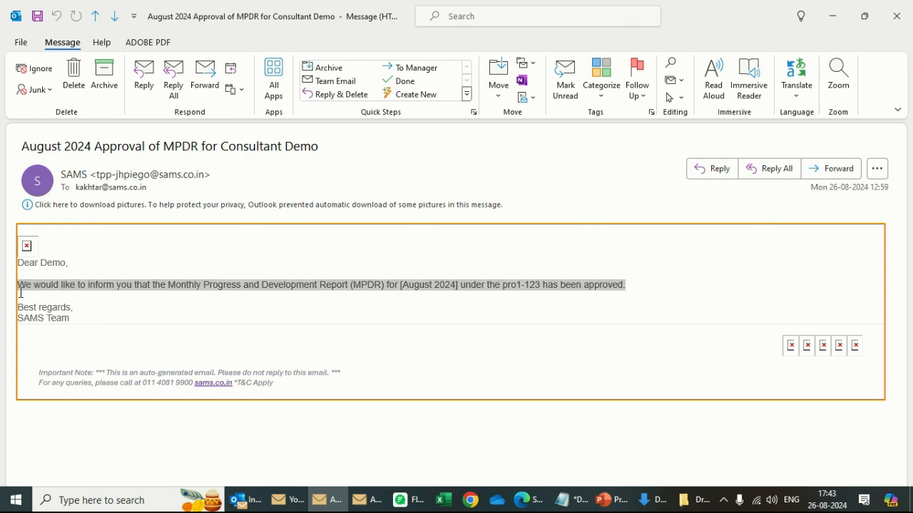
left_click(832, 18)
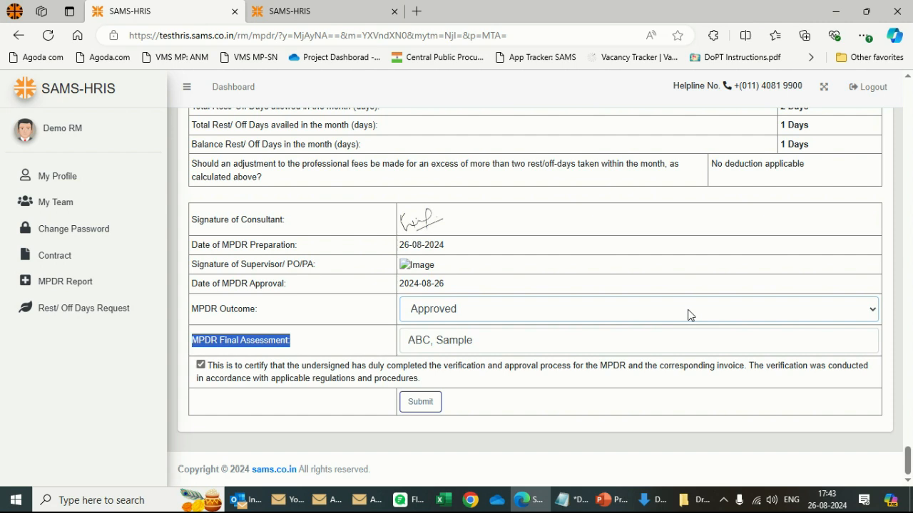
- Select the pro1 123 MPDR and scroll to its 'Approved, well done.' outcome and back
scroll(727, 321, "up", 1)
scroll(628, 335, "down", 1)
scroll(652, 385, "up", 15)
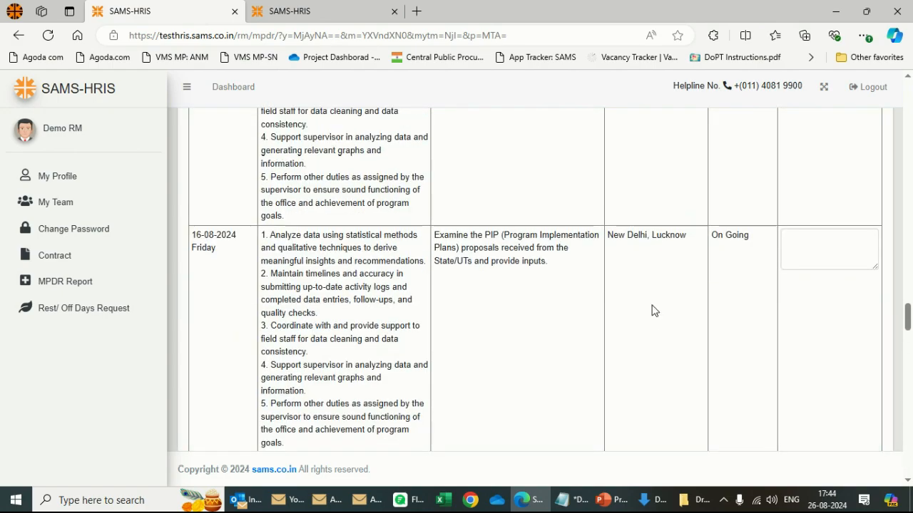
scroll(650, 298, "up", 15)
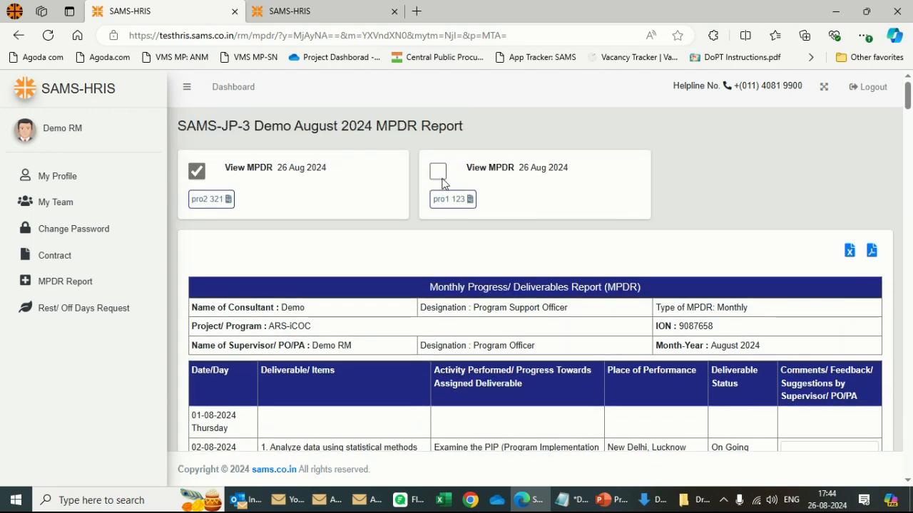
left_click(436, 173)
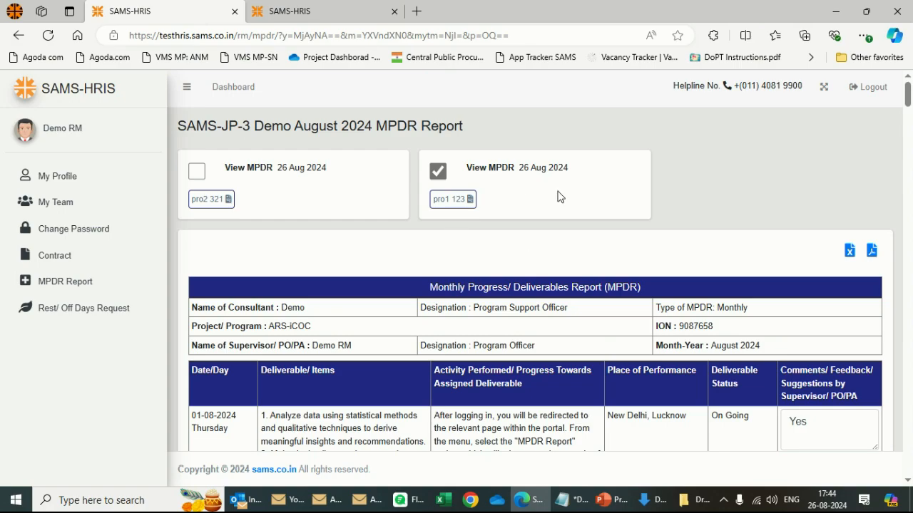
scroll(563, 207, "down", 20)
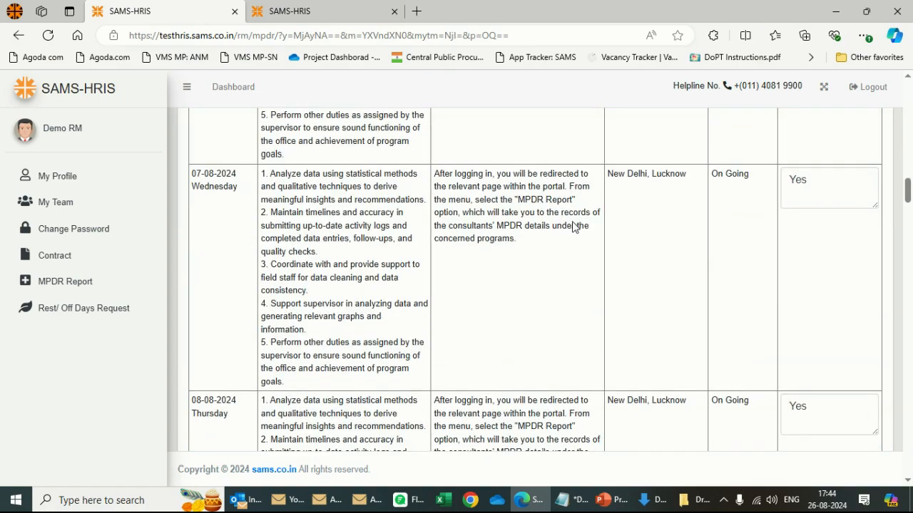
scroll(574, 225, "down", 20)
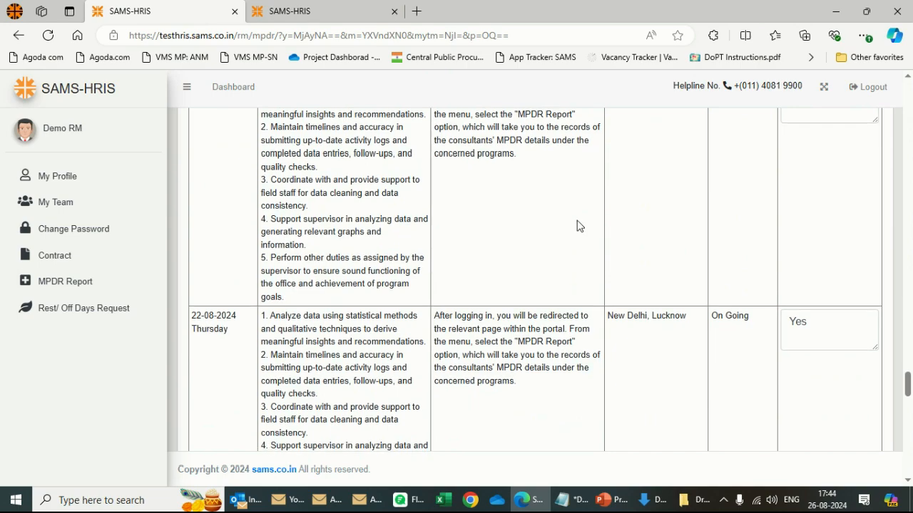
scroll(579, 225, "down", 20)
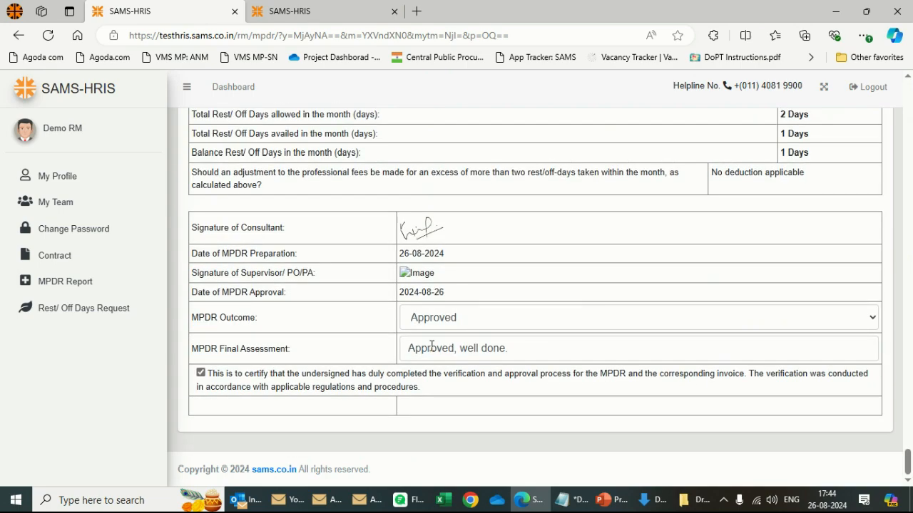
scroll(680, 236, "up", 20)
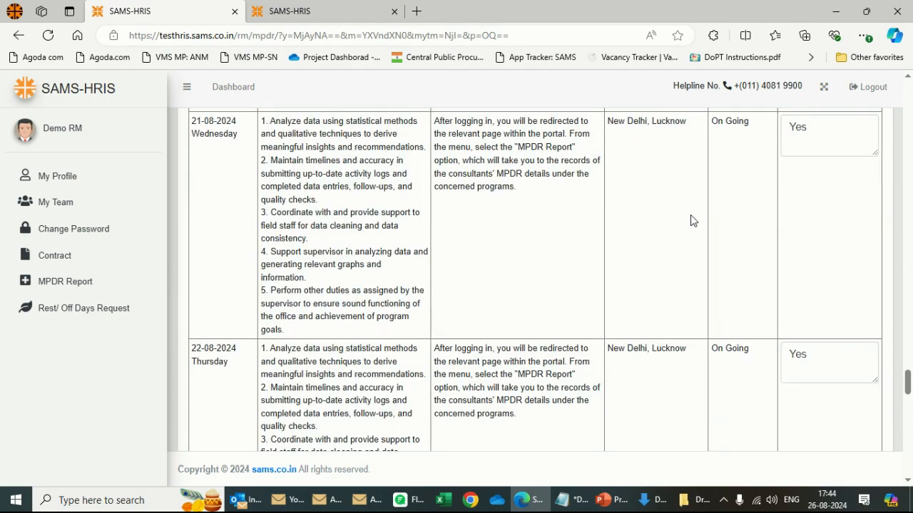
scroll(692, 180, "up", 8)
scroll(691, 165, "up", 15)
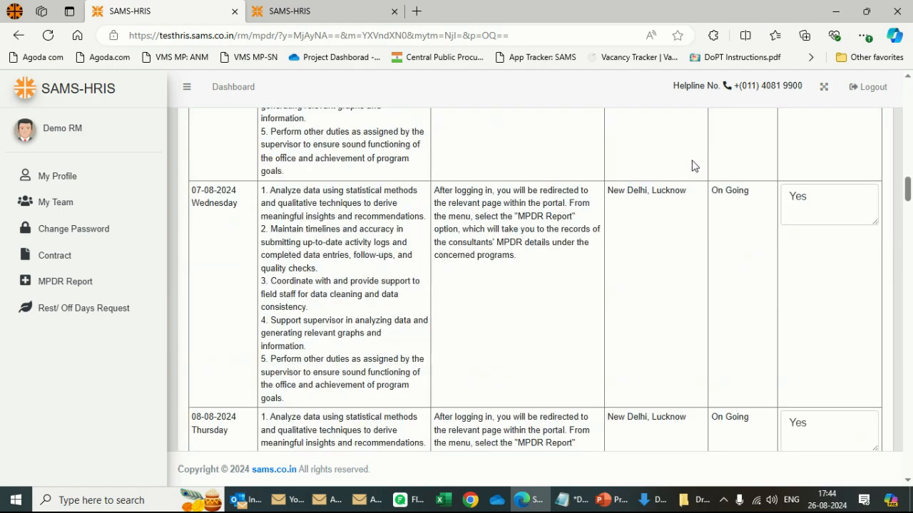
scroll(691, 164, "up", 10)
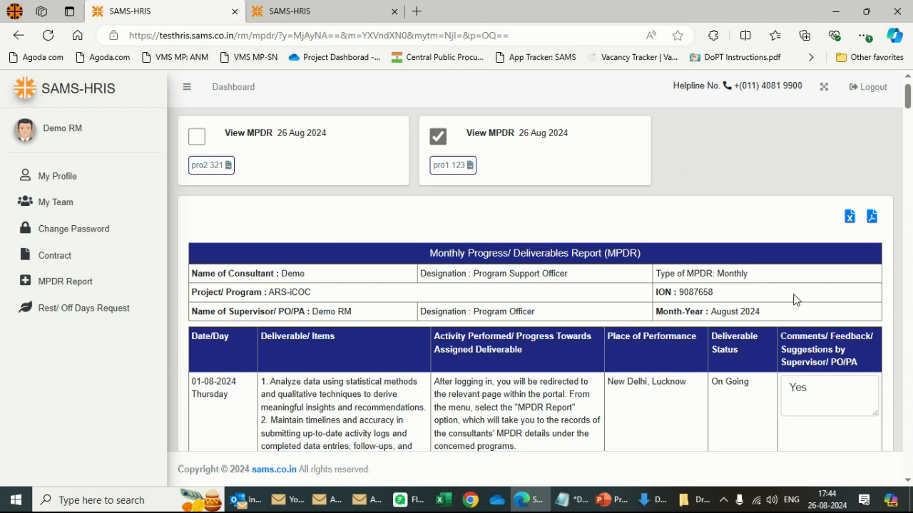
- Download the approved August 2024 MPDR as a PDF, open it, and highlight its APPROVED heading
left_click(872, 219)
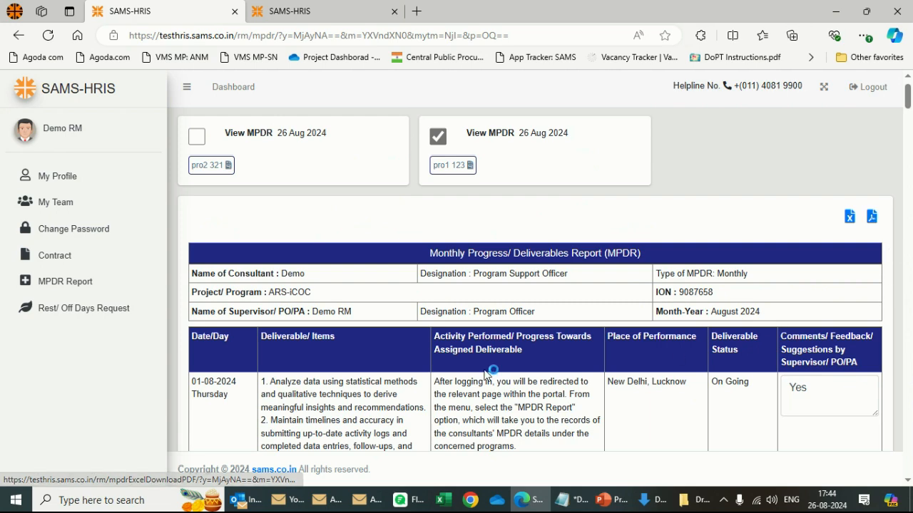
left_click(620, 98)
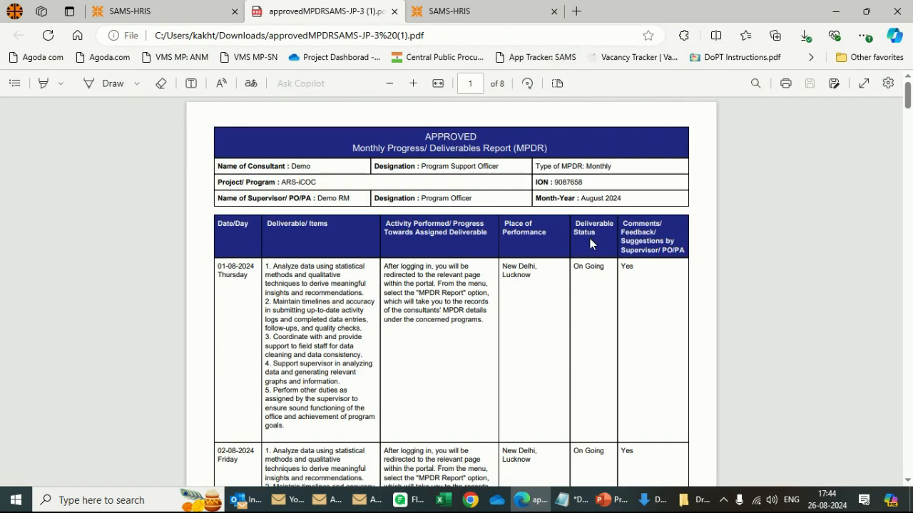
left_click_drag(427, 135, 469, 134)
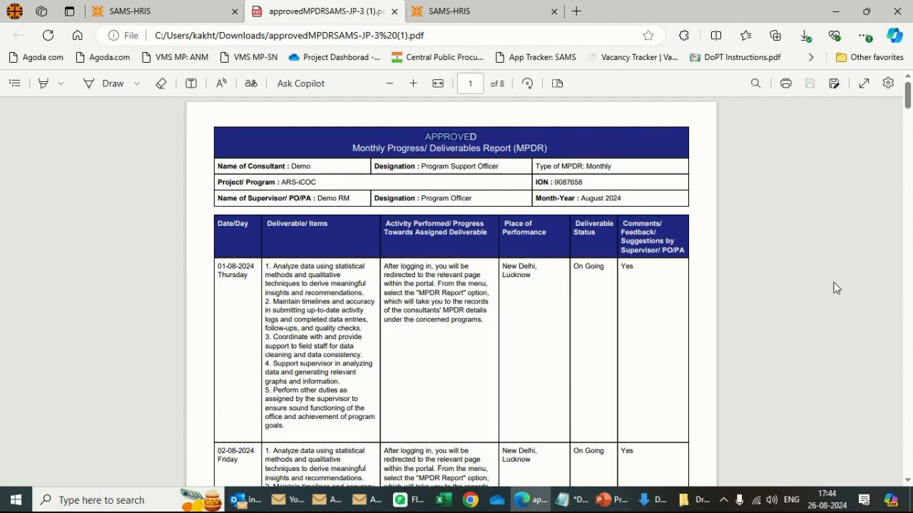
- Scroll through the eight-page approved MPDR PDF
scroll(420, 266, "down", 8)
scroll(419, 265, "down", 10)
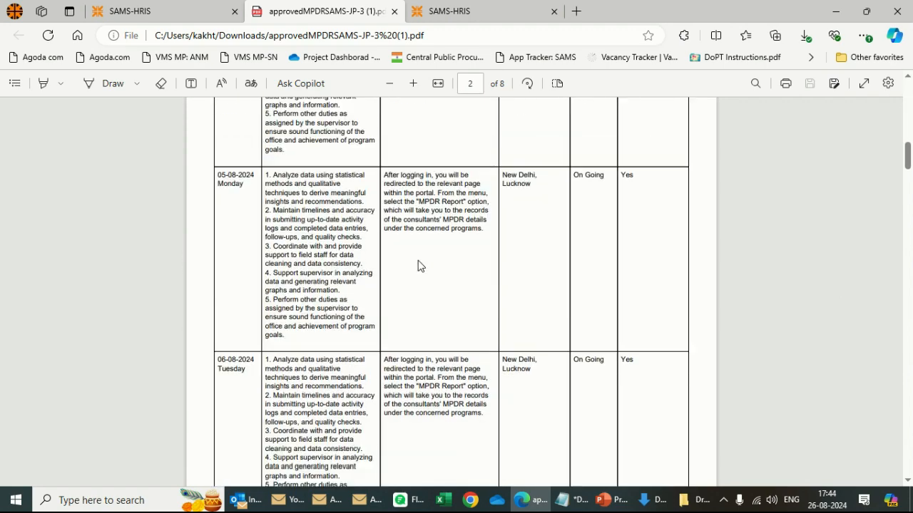
scroll(618, 261, "up", 15)
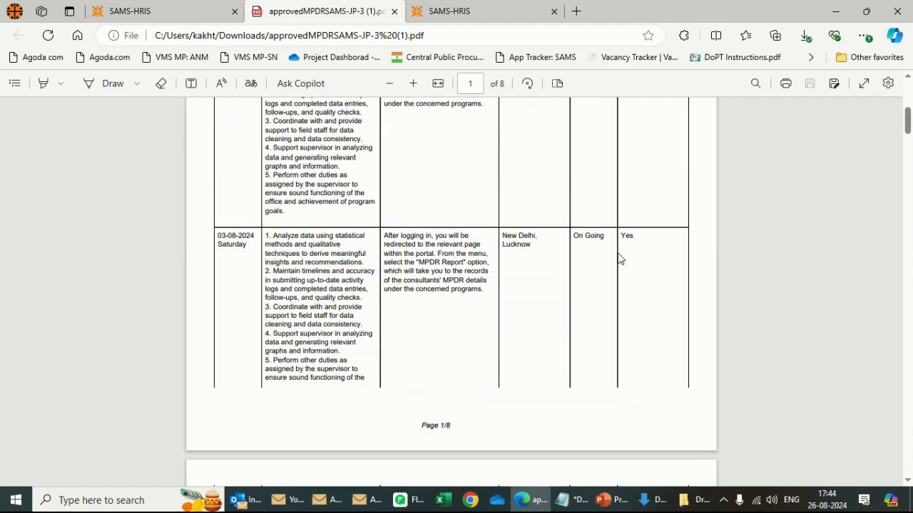
scroll(540, 312, "down", 20)
scroll(541, 299, "down", 20)
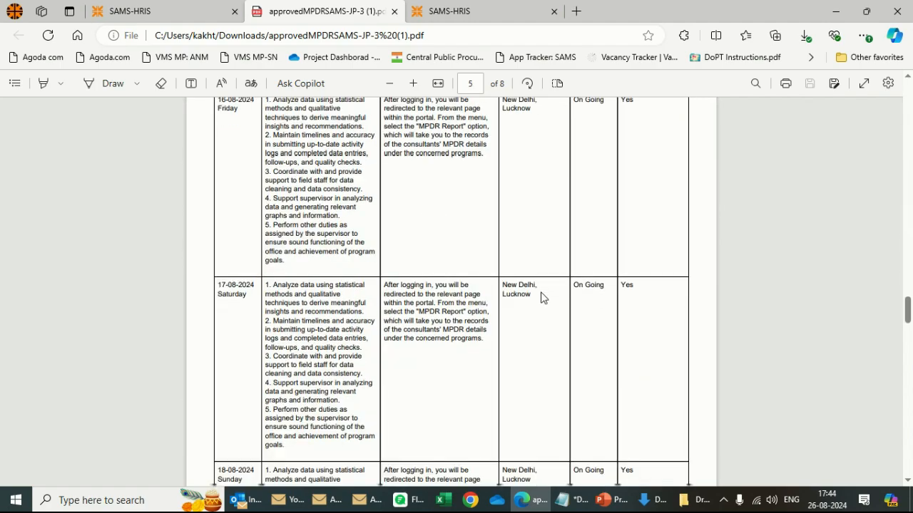
scroll(543, 295, "down", 10)
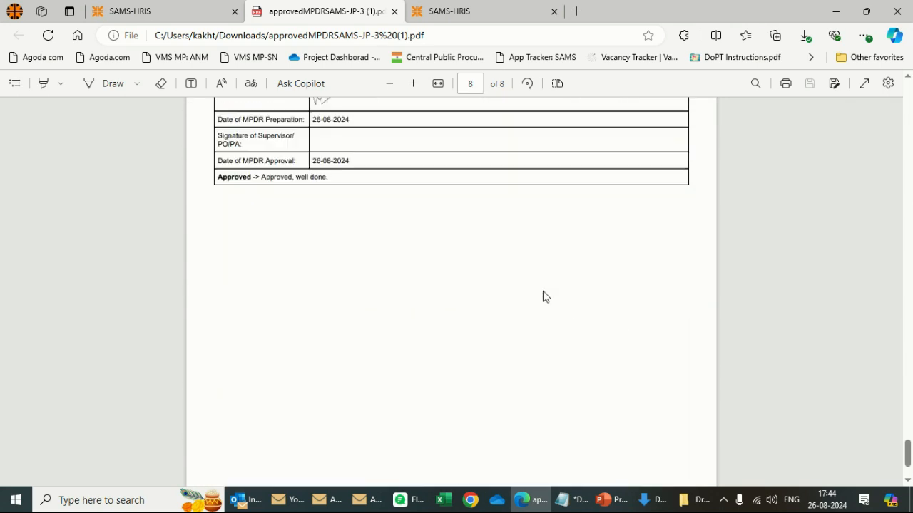
scroll(654, 314, "up", 4)
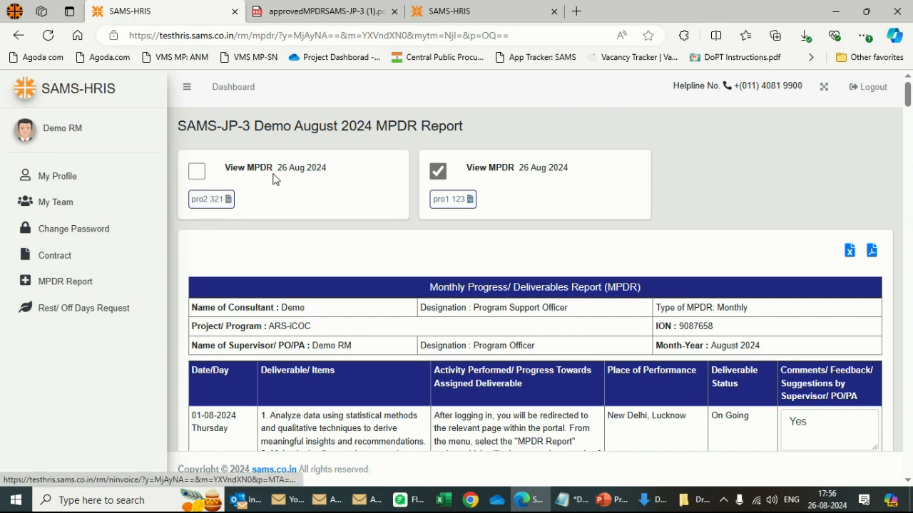
- Open the professional fee invoice from the link on the MPDR card
left_click(221, 205)
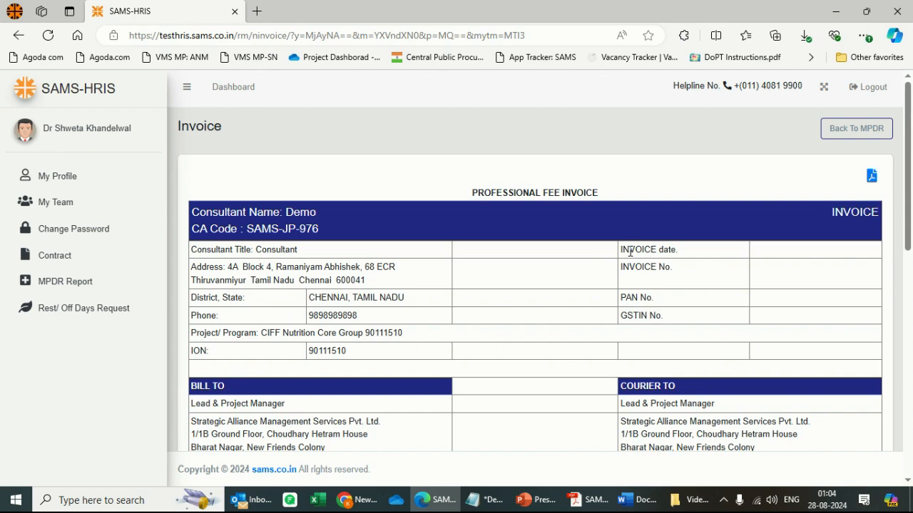
- Check the blank INVOICE date label and scroll through the Professional Fee Invoice page
left_click_drag(621, 251, 692, 255)
left_click(763, 255)
scroll(497, 287, "down", 3)
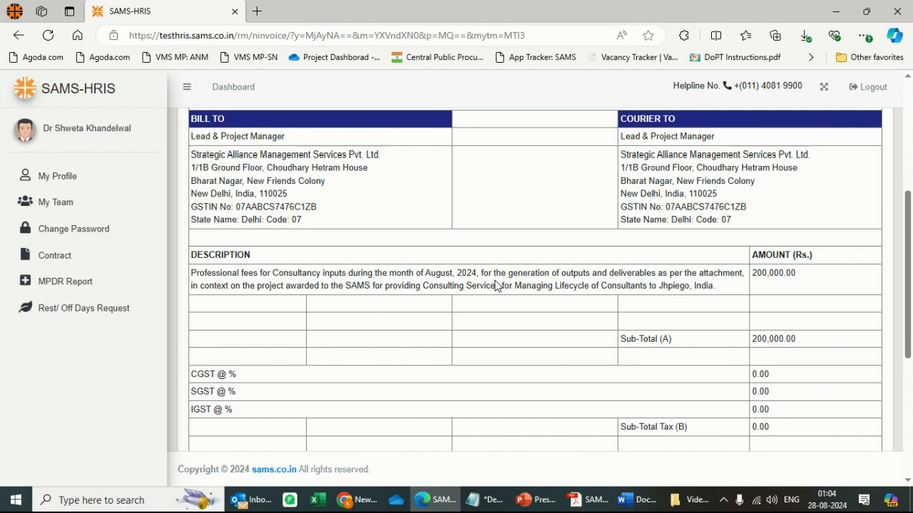
scroll(639, 248, "down", 2)
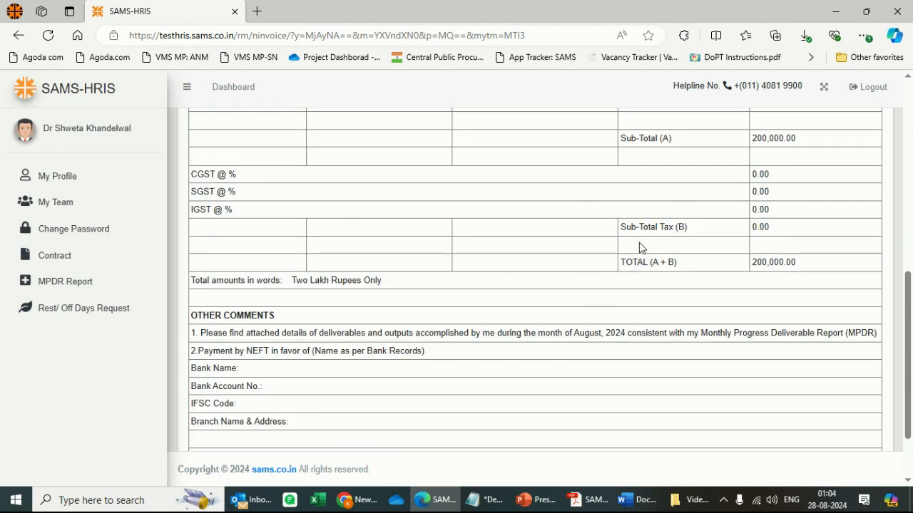
scroll(639, 248, "down", 1)
scroll(640, 248, "up", 7)
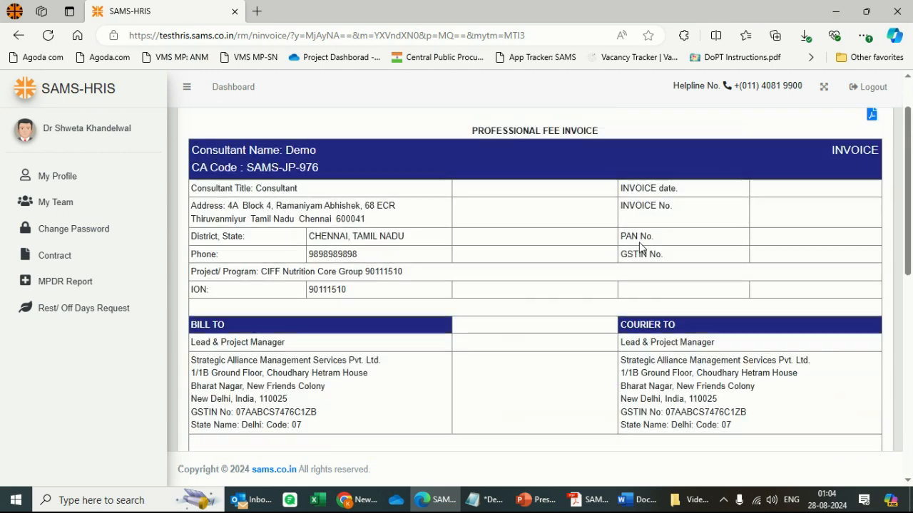
scroll(639, 247, "up", 1)
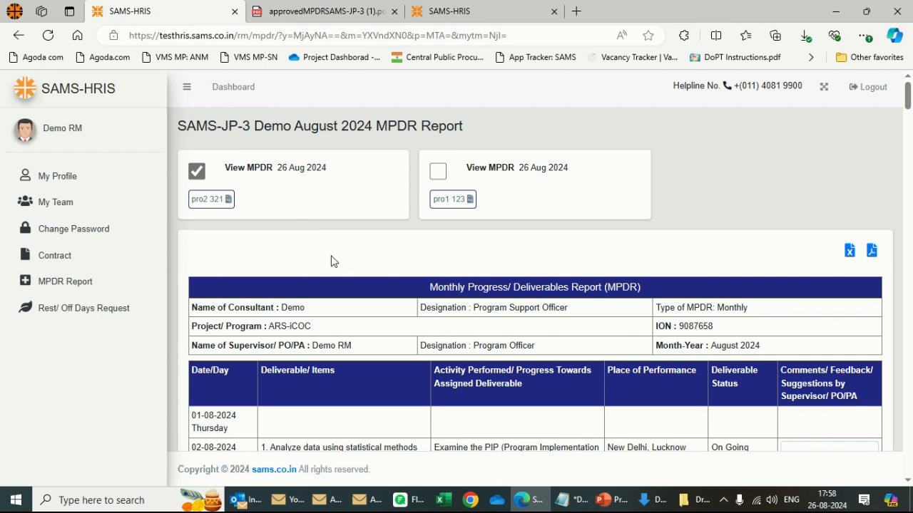
- Switch the MPDR selection from pro2 321 to pro1 123, review its table, and open its invoice
left_click(196, 172)
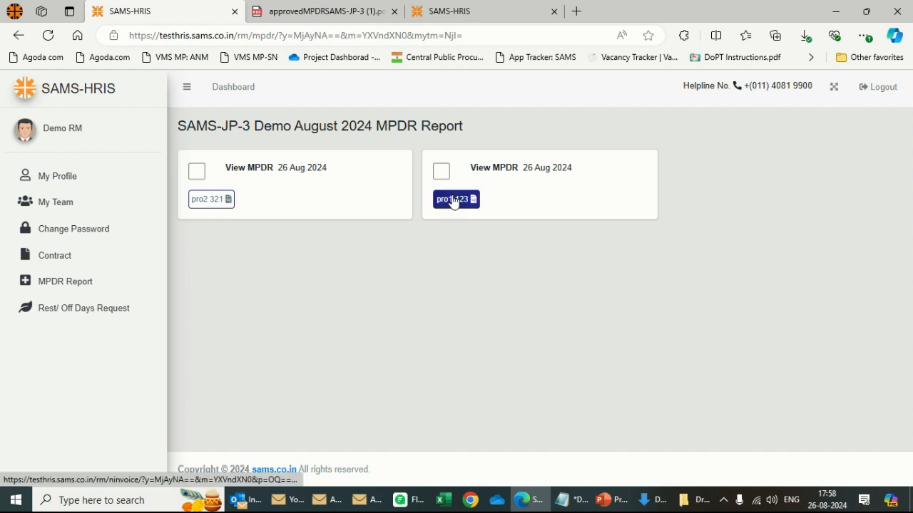
left_click(441, 176)
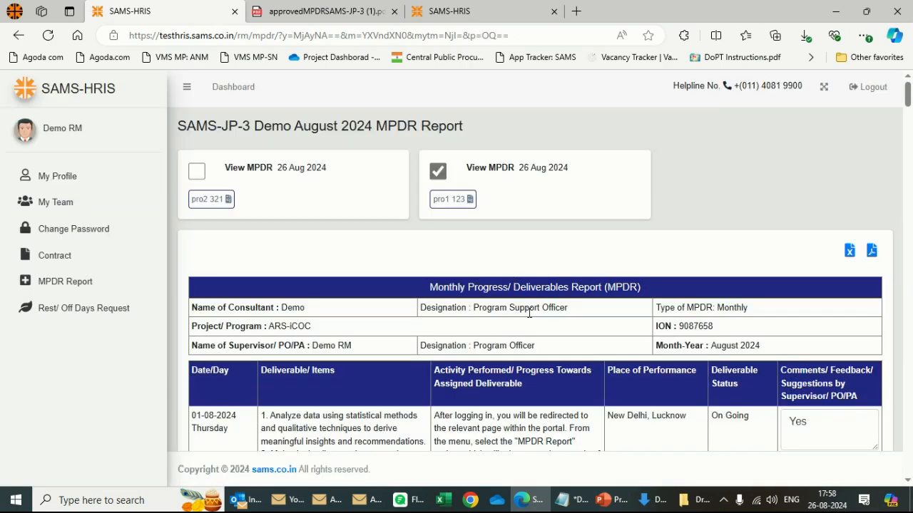
scroll(560, 384, "down", 4)
scroll(559, 384, "down", 20)
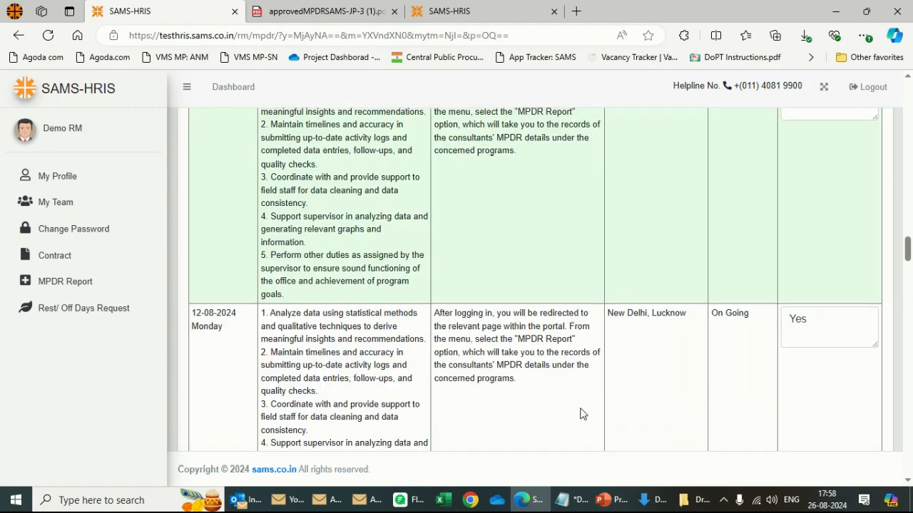
scroll(570, 429, "down", 20)
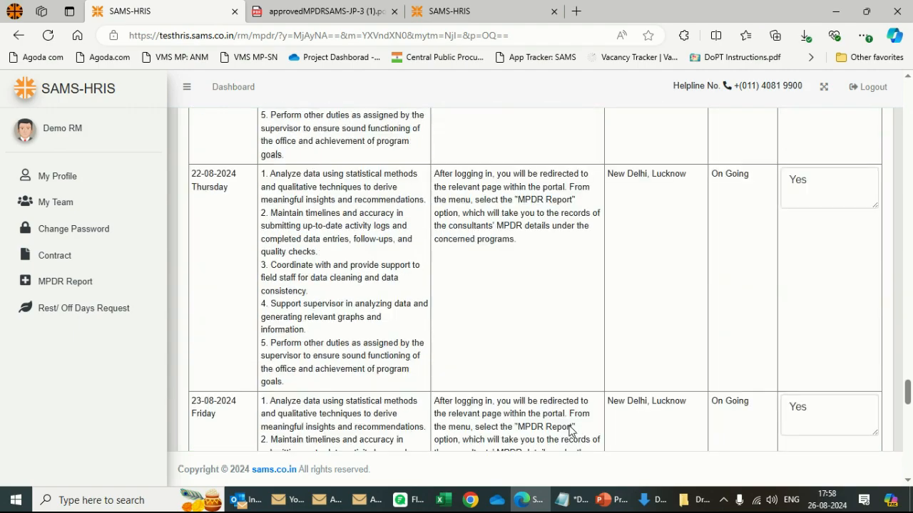
scroll(570, 431, "down", 10)
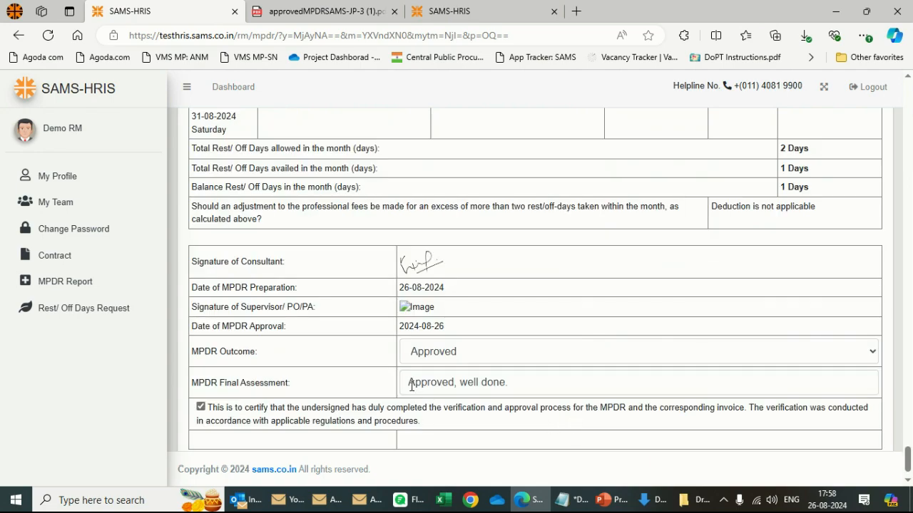
left_click_drag(908, 458, 906, 75)
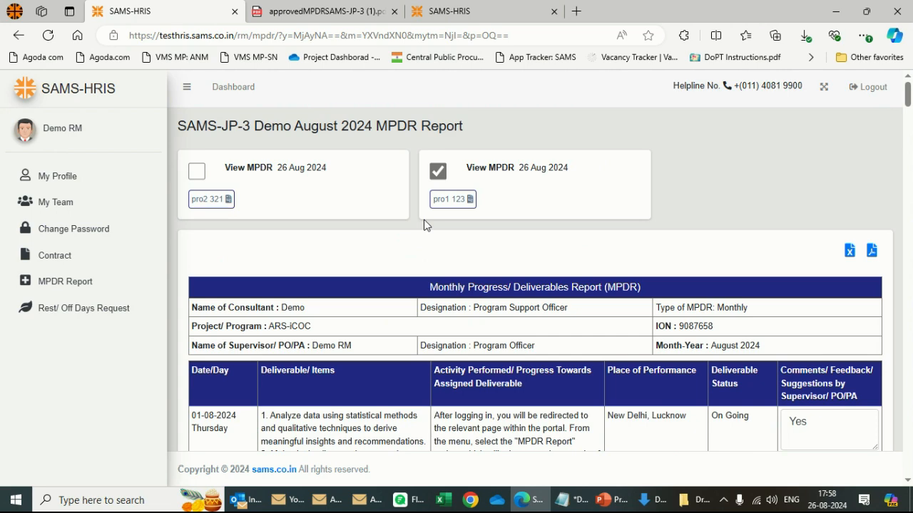
left_click(457, 201)
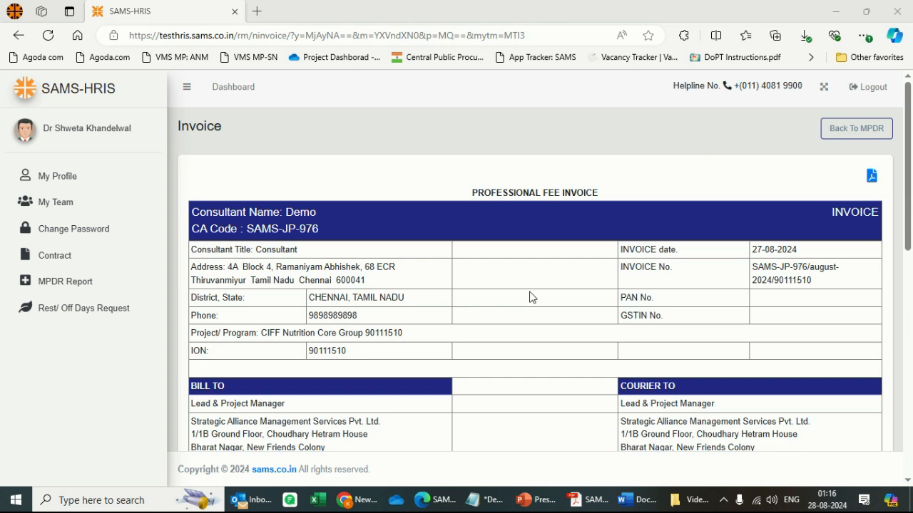
left_click_drag(619, 249, 809, 250)
left_click(625, 280)
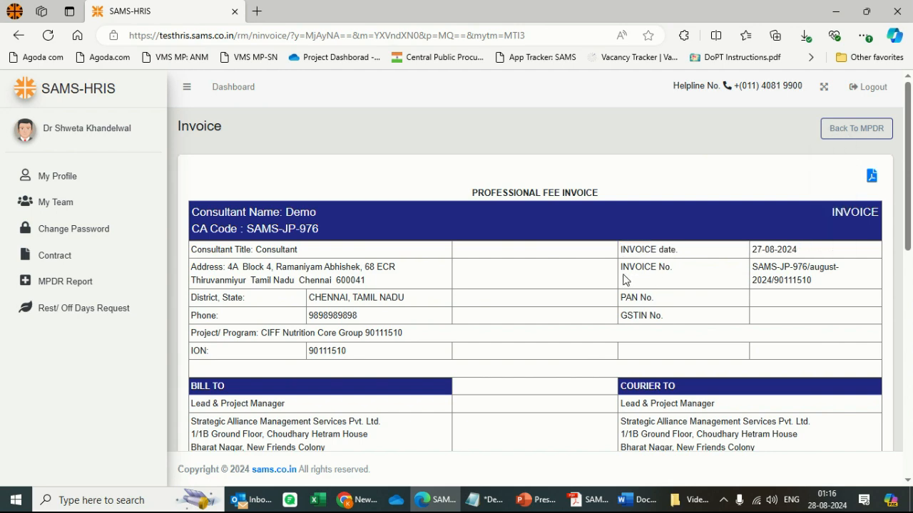
left_click_drag(621, 266, 827, 288)
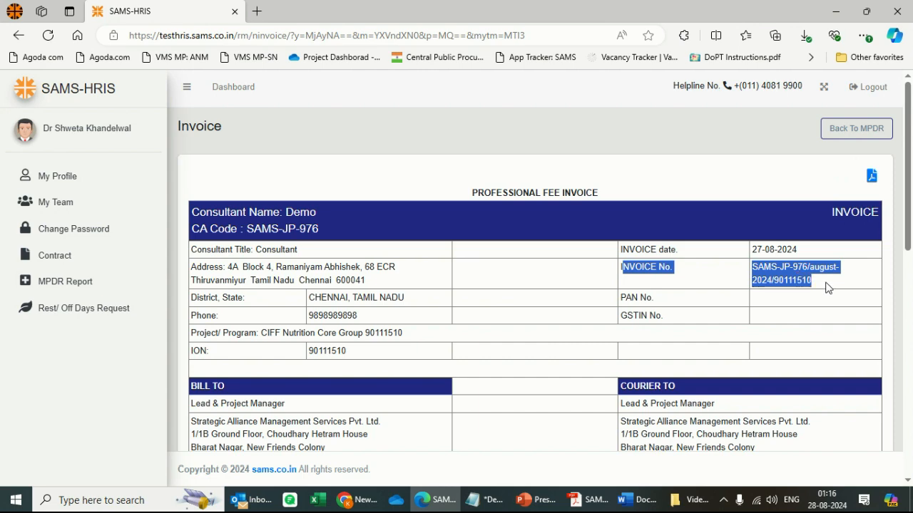
scroll(458, 257, "down", 5)
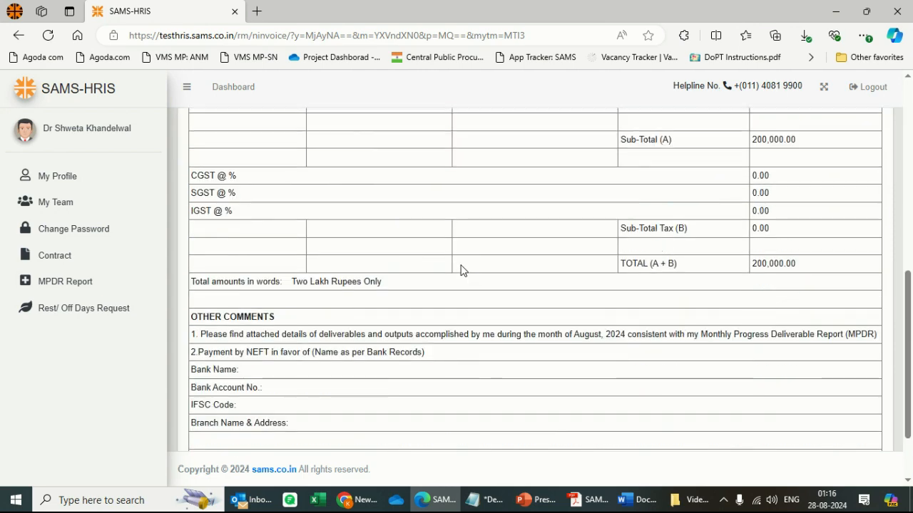
scroll(459, 271, "down", 2)
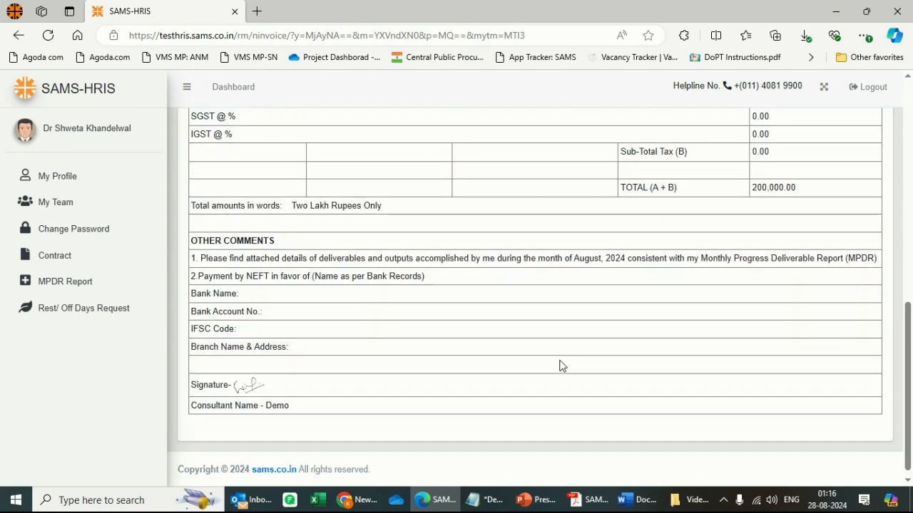
scroll(560, 366, "up", 8)
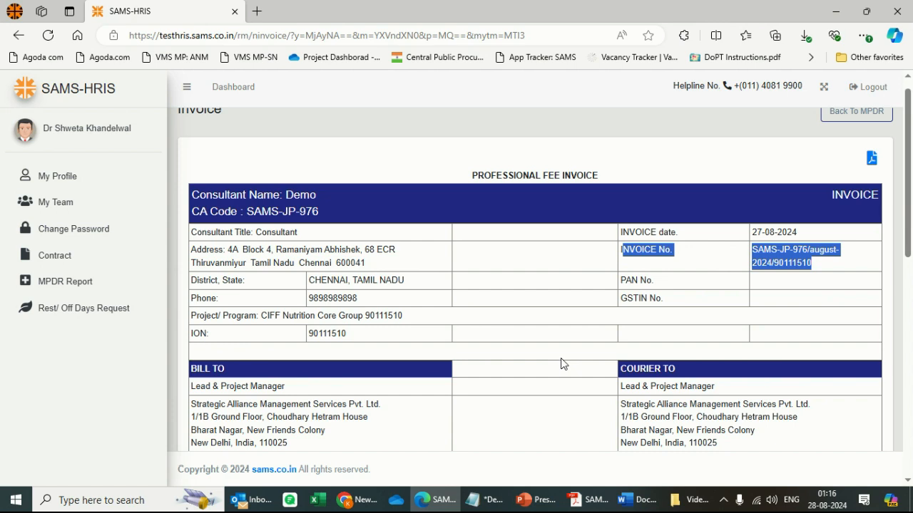
left_click(501, 257)
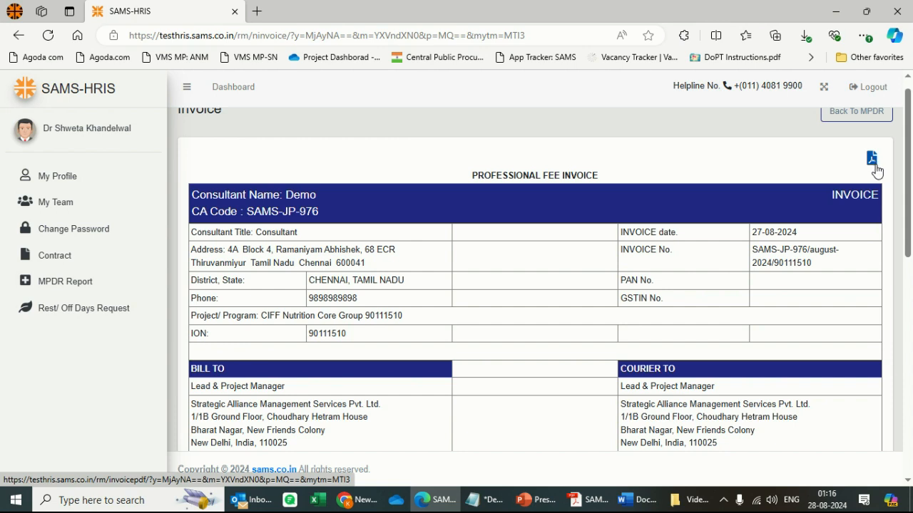
- Download the invoice as SAMS-JP-976_invoice (4).pdf and open it in the PDF viewer
left_click(876, 168)
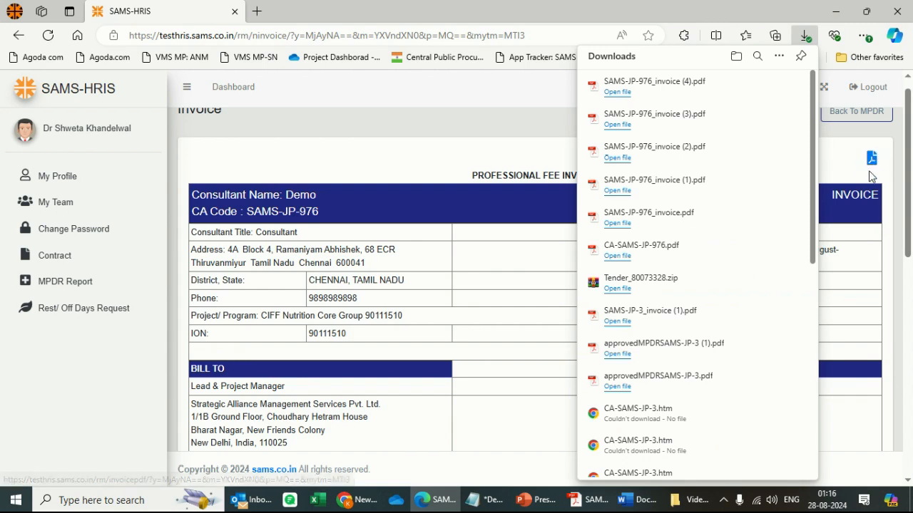
left_click(610, 93)
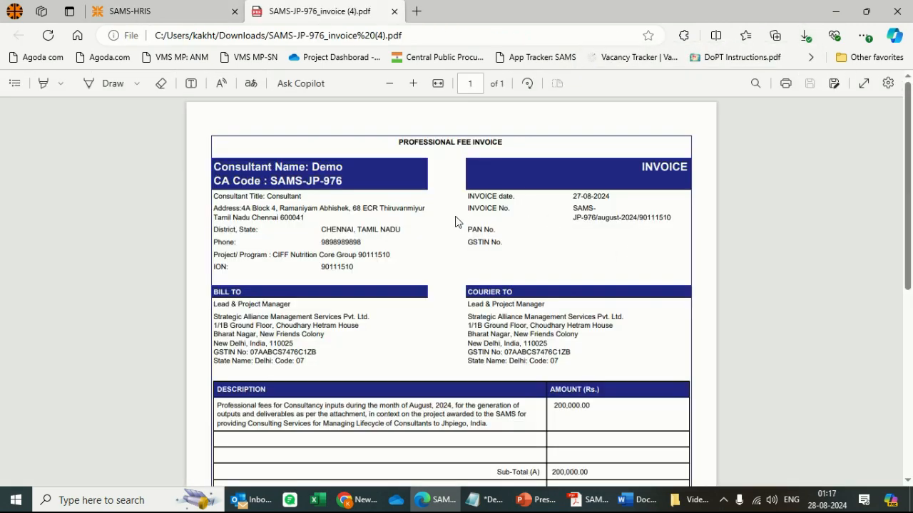
double_click(472, 209)
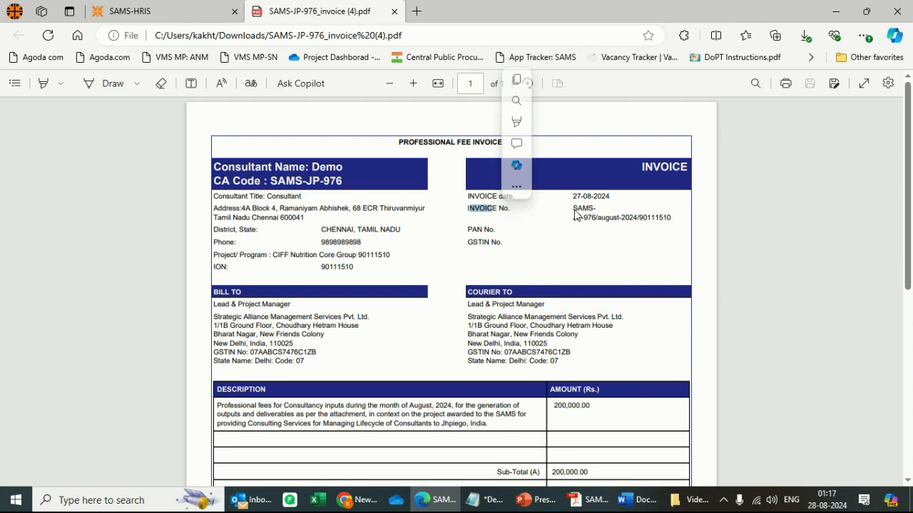
left_click(576, 214)
left_click_drag(576, 213, 670, 222)
left_click(504, 202)
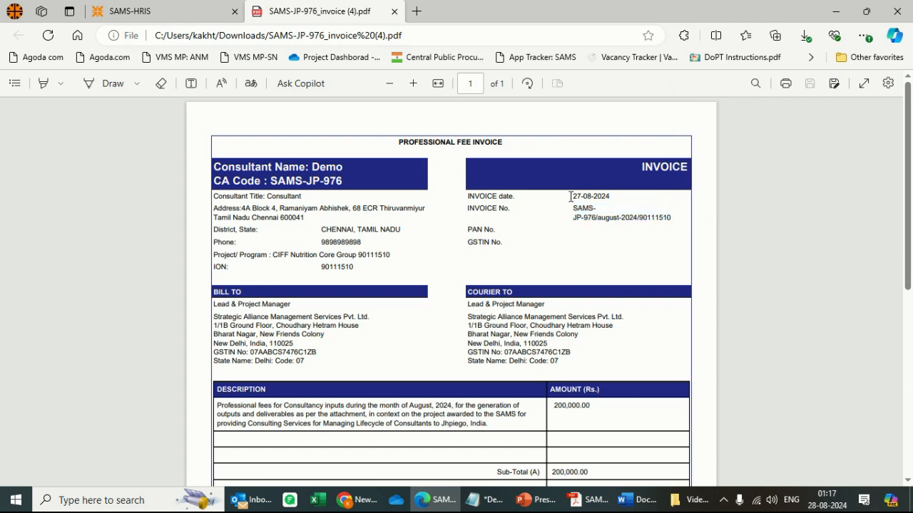
left_click_drag(573, 196, 609, 196)
scroll(307, 295, "down", 1)
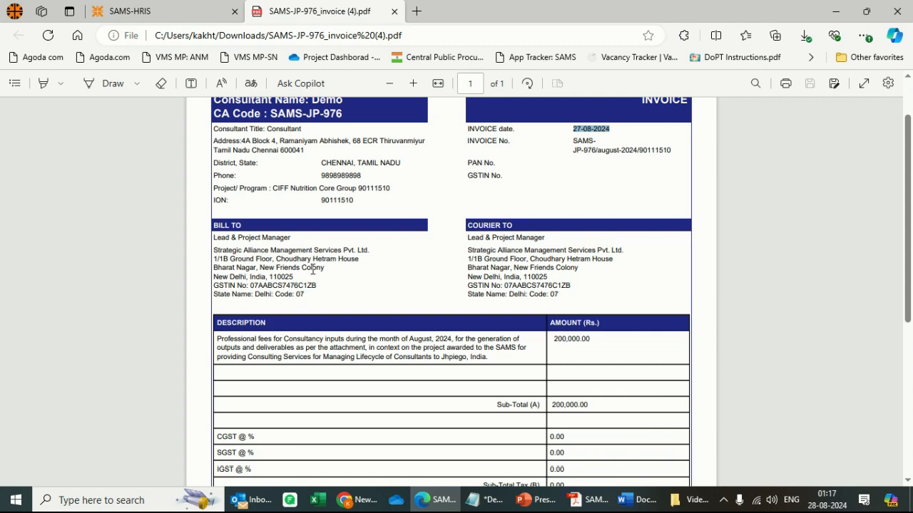
left_click(218, 189)
left_click_drag(222, 191, 407, 190)
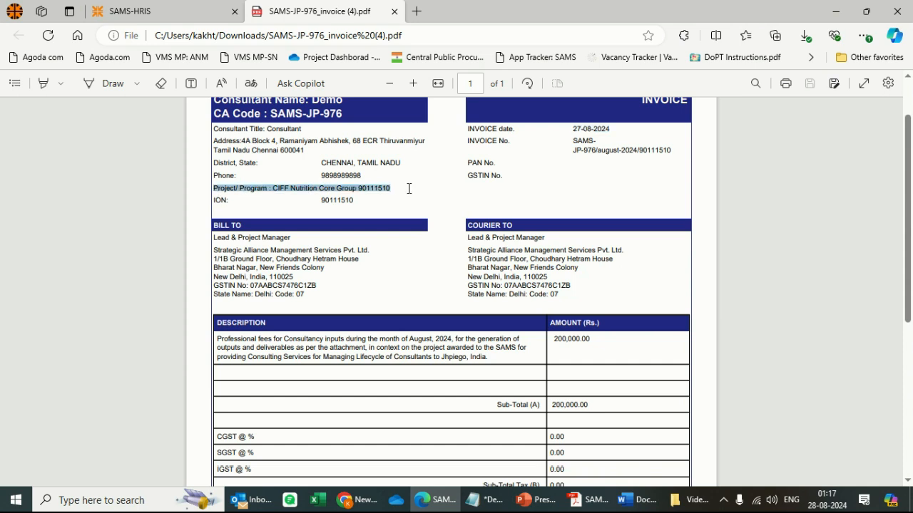
left_click(230, 215)
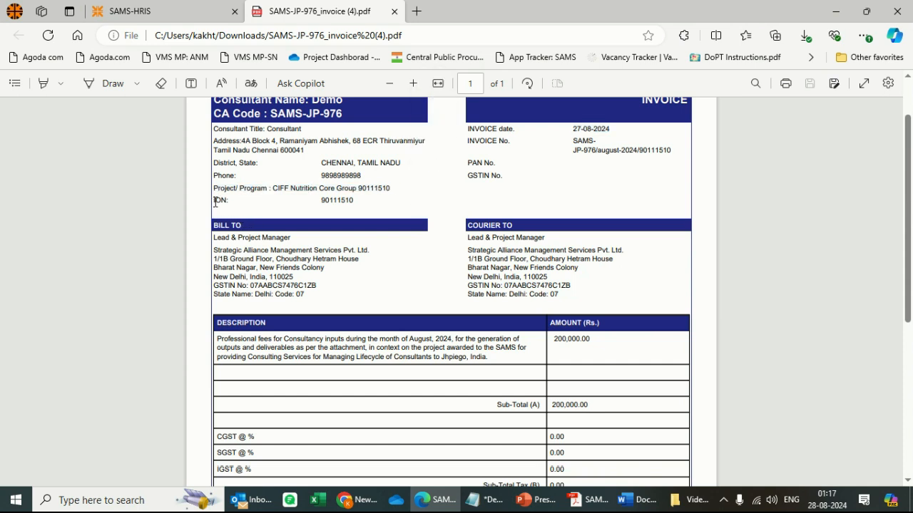
left_click_drag(215, 201, 362, 203)
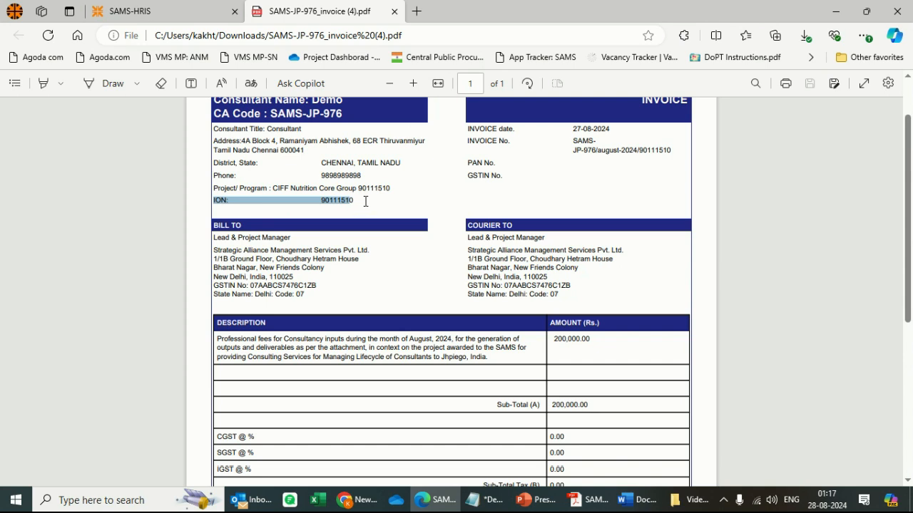
scroll(365, 200, "down", 3)
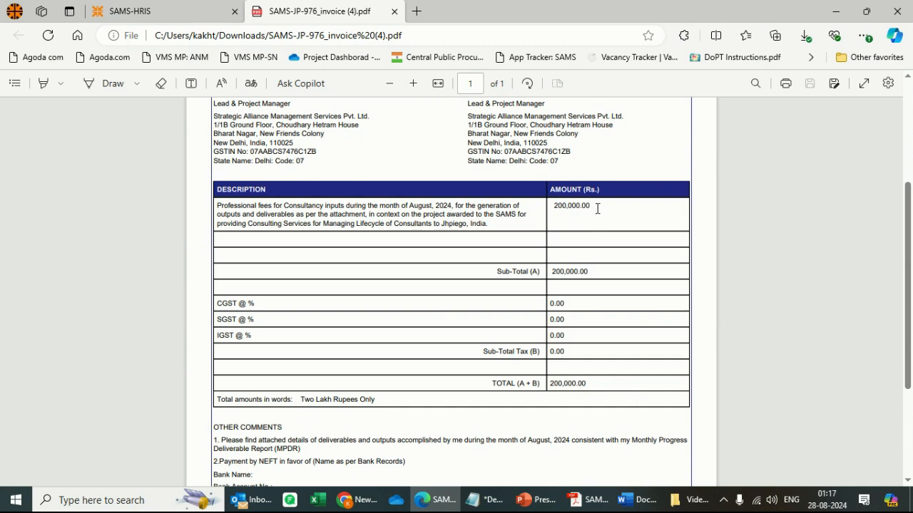
scroll(597, 208, "down", 4)
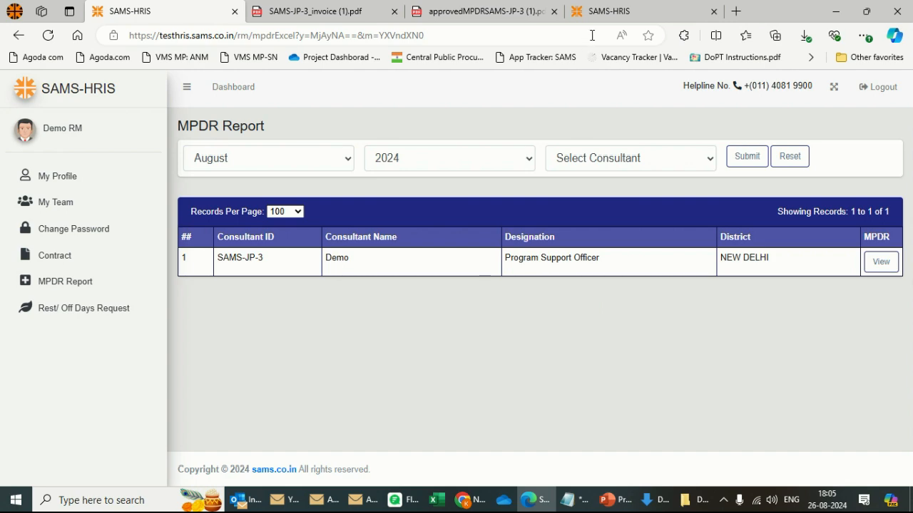
- Switch to the Contact Us page and highlight the company's office landline numbers
left_click(608, 13)
scroll(813, 321, "down", 3)
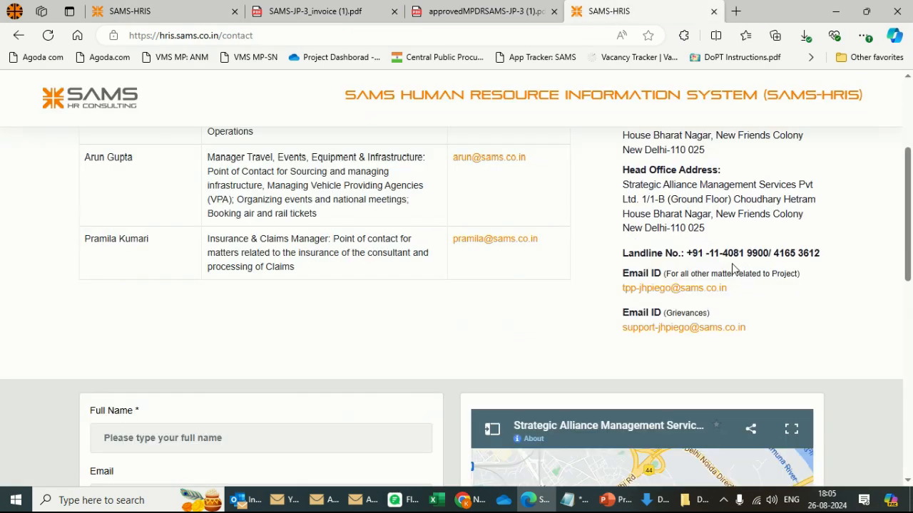
left_click_drag(725, 253, 803, 254)
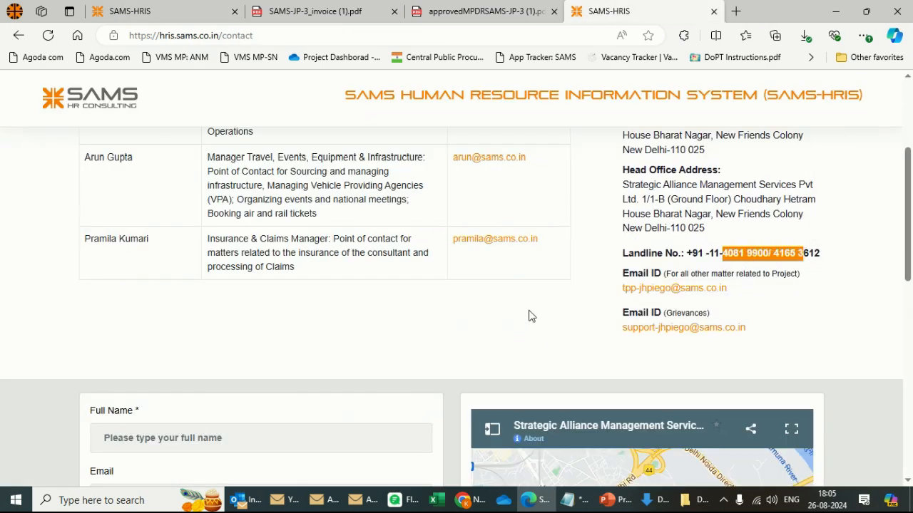
scroll(546, 318, "up", 3)
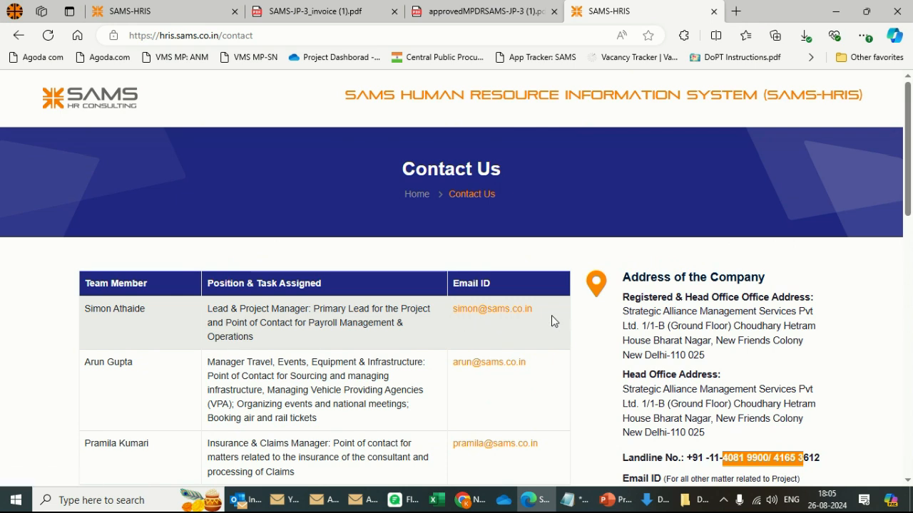
scroll(551, 315, "down", 1)
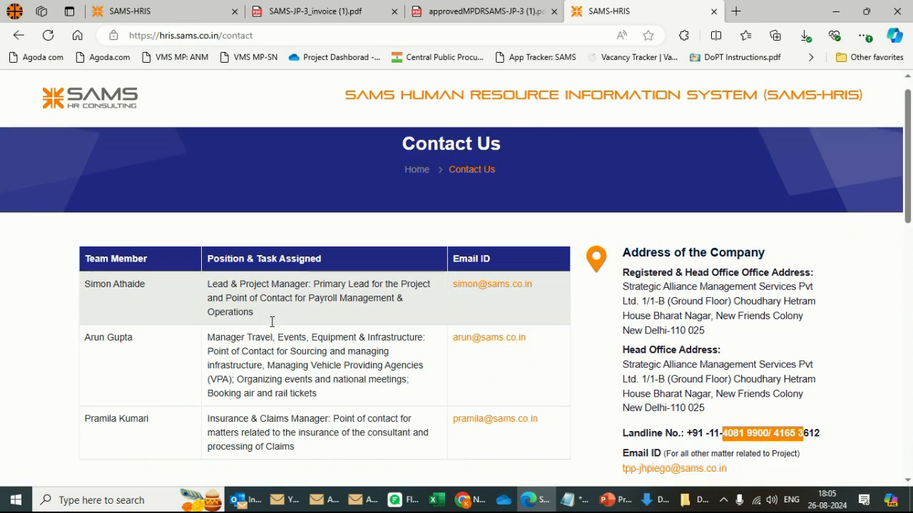